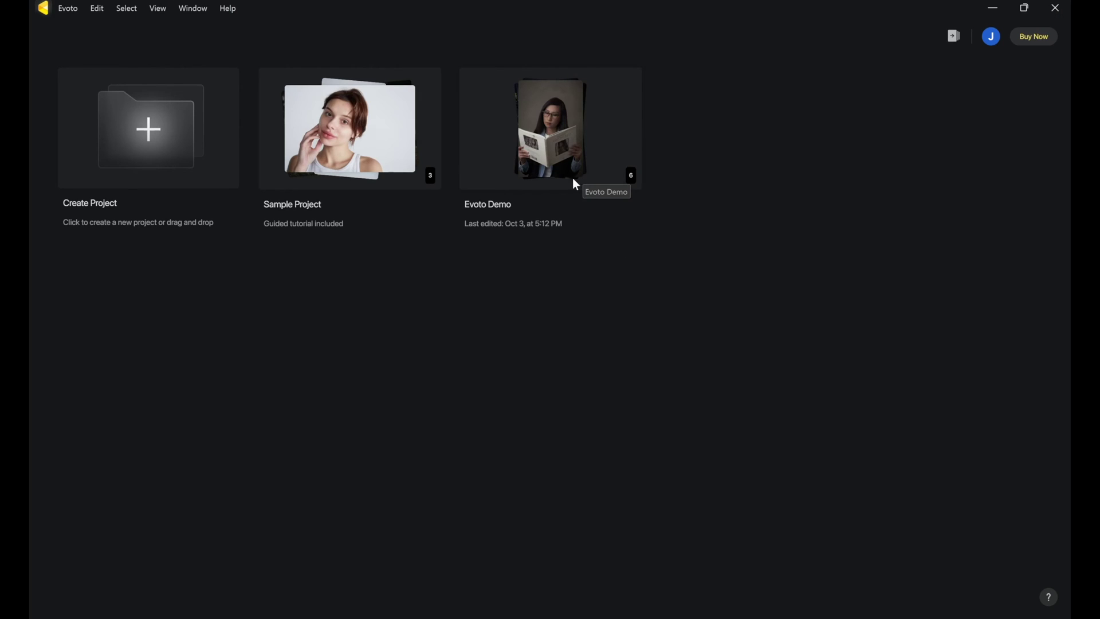
# Open the Evoto Demo project and inspect the woman's face in the first photo up close.
pyautogui.click(554, 137)
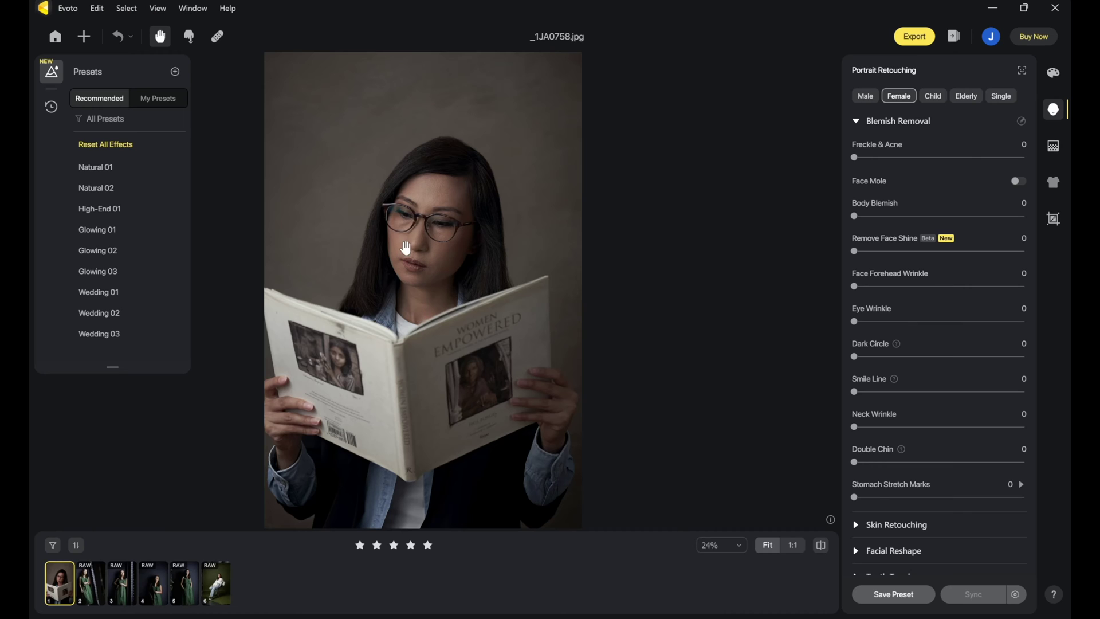
pyautogui.scroll(5, 407, 230)
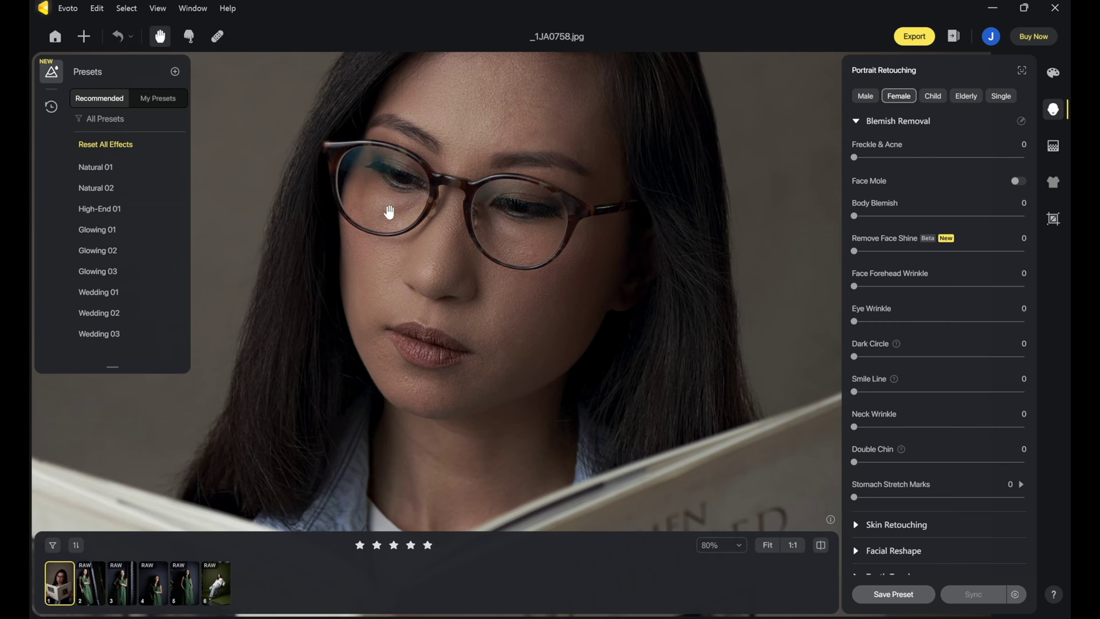
pyautogui.moveTo(390, 212); pyautogui.dragTo(587, 195)
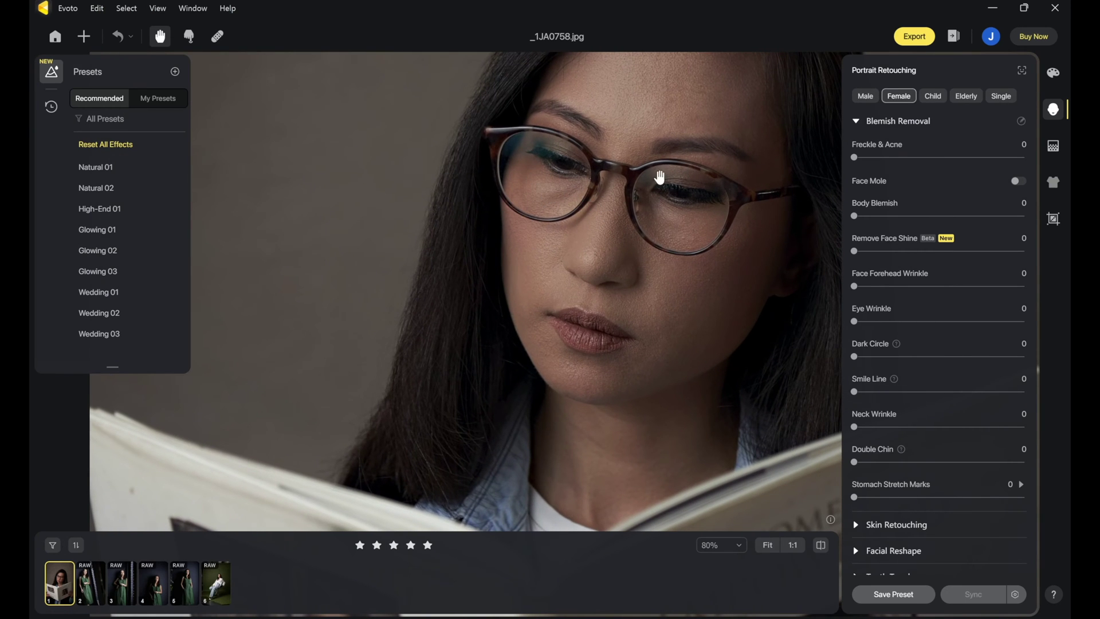
pyautogui.scroll(-4, 554, 205)
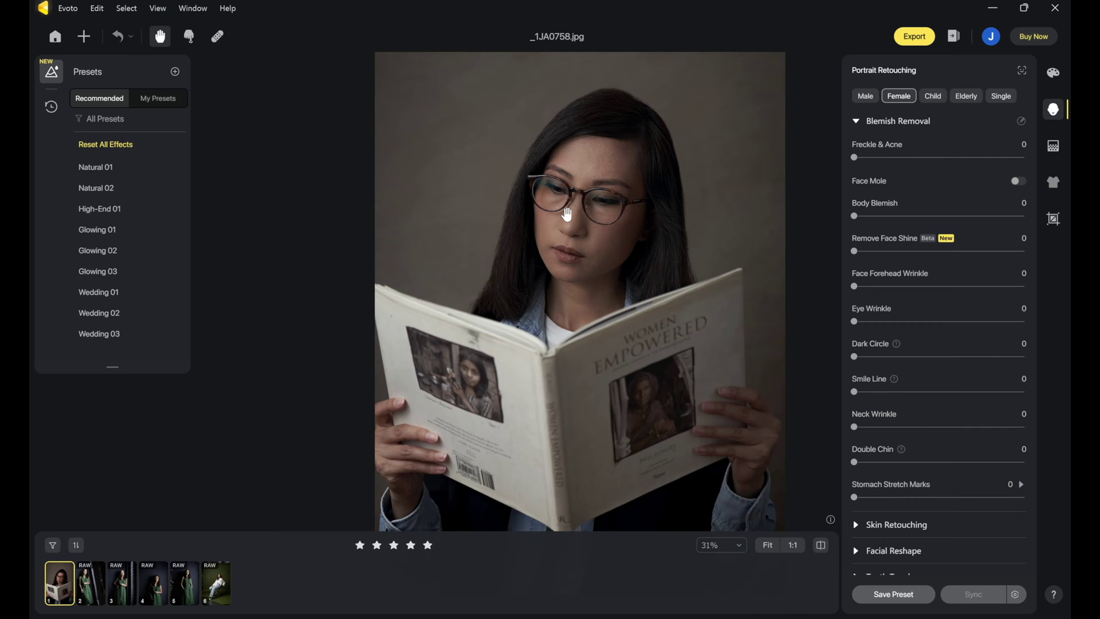
pyautogui.scroll(5, 568, 214)
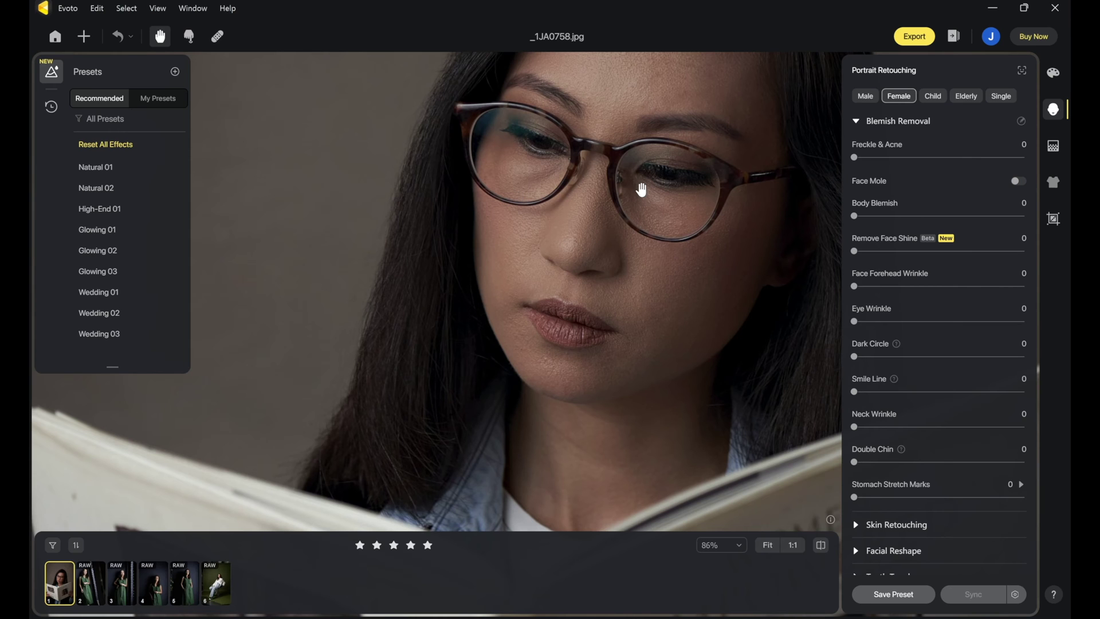
pyautogui.scroll(-3, 907, 187)
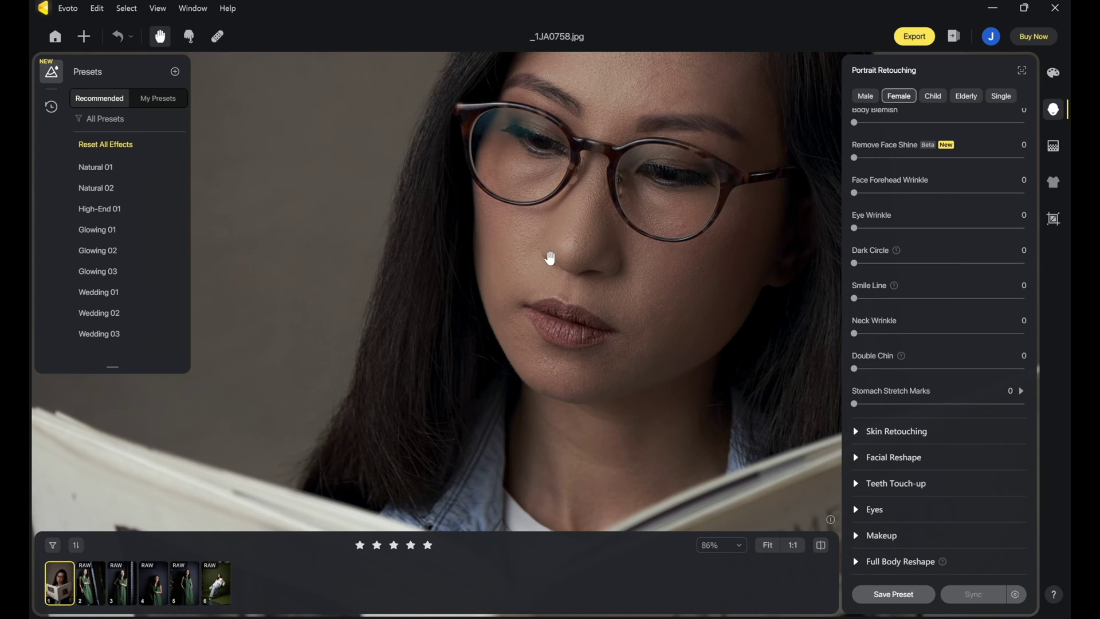
# Set Dark Circle to 80 for the woman with glasses and inspect the skin under her eyes.
pyautogui.scroll(1, 875, 276)
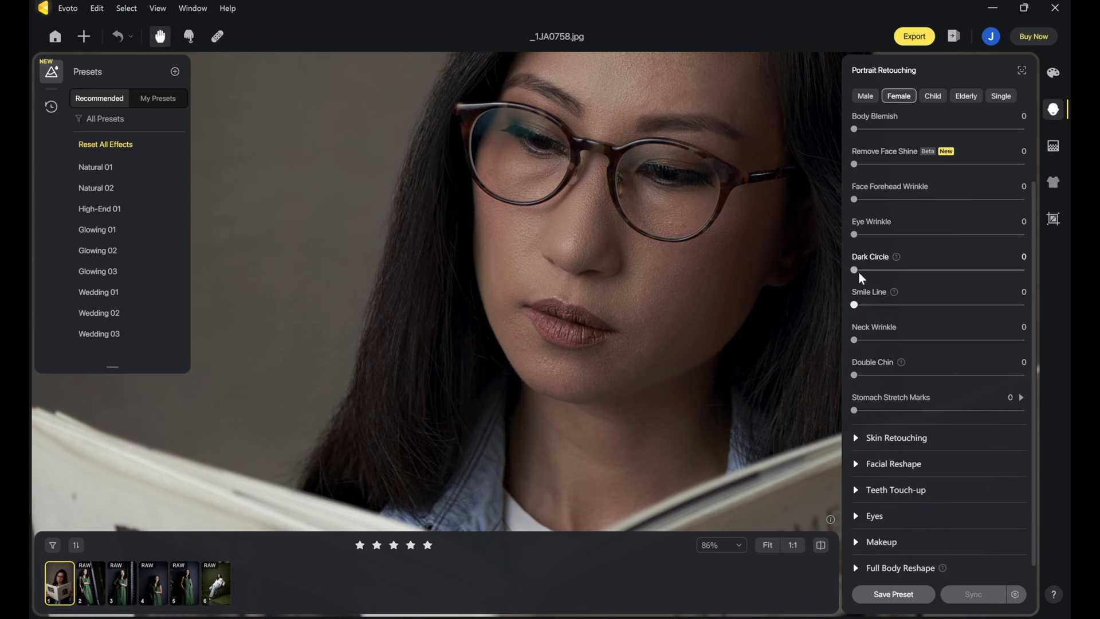
pyautogui.moveTo(853, 270); pyautogui.dragTo(914, 271)
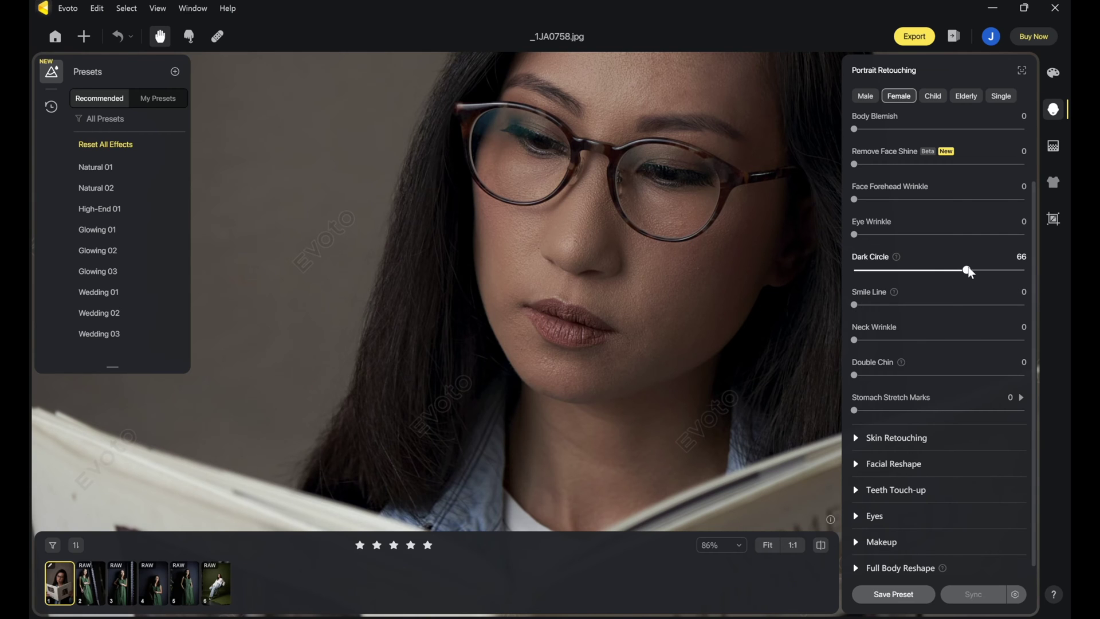
pyautogui.moveTo(968, 273); pyautogui.dragTo(938, 276)
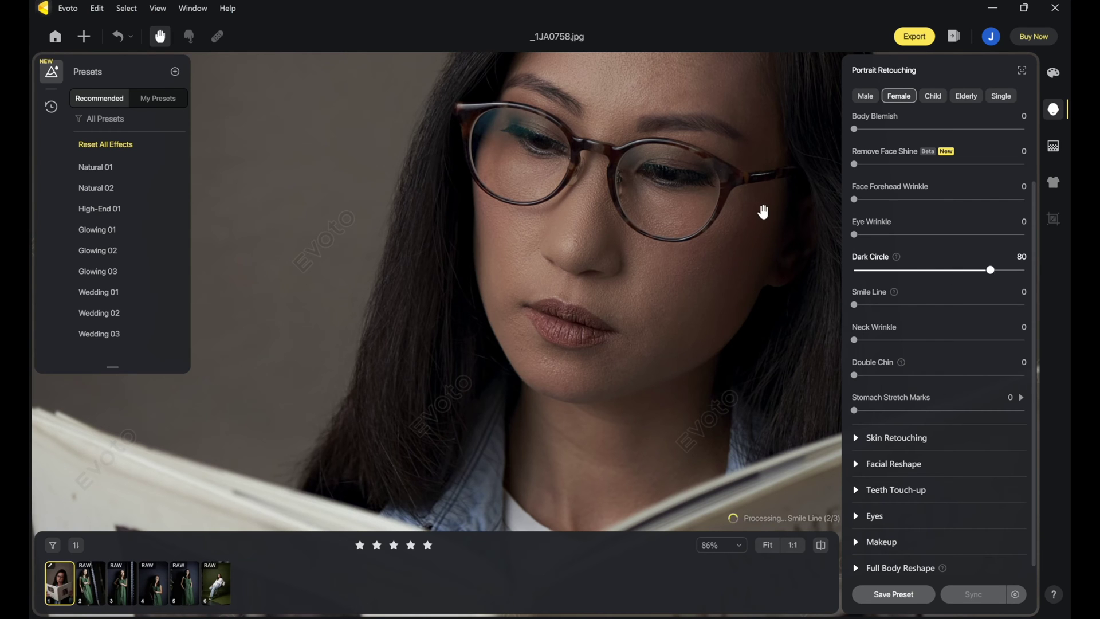
pyautogui.scroll(3, 767, 212)
pyautogui.moveTo(767, 212); pyautogui.dragTo(764, 307)
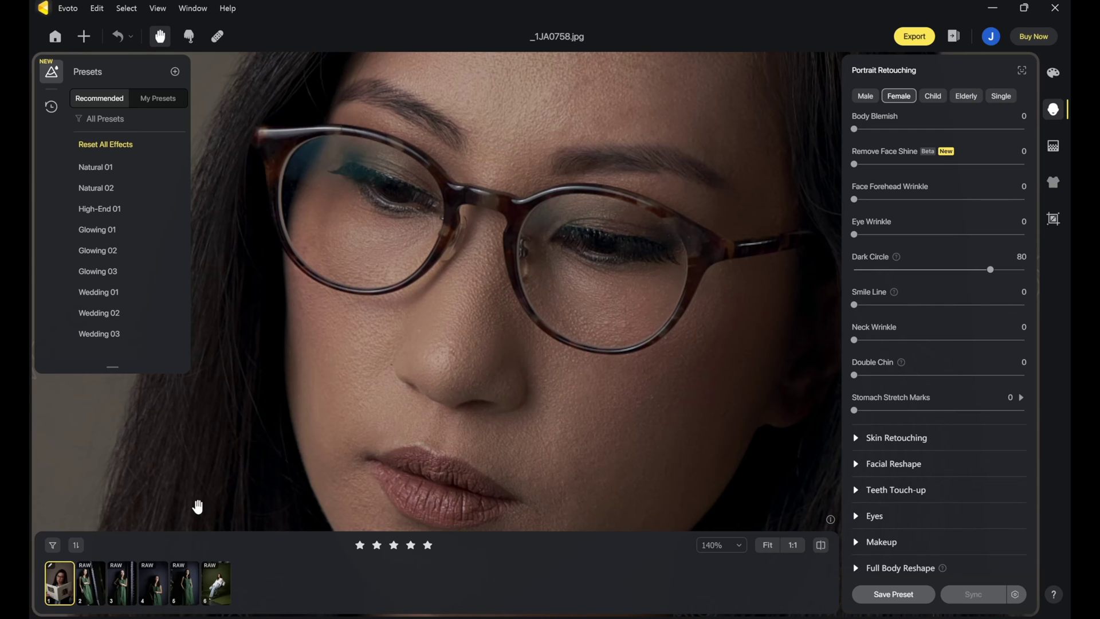
# Open the second photo, _2JA2523.ARW, and examine the woman's green dress, arms and face up close.
pyautogui.click(80, 579)
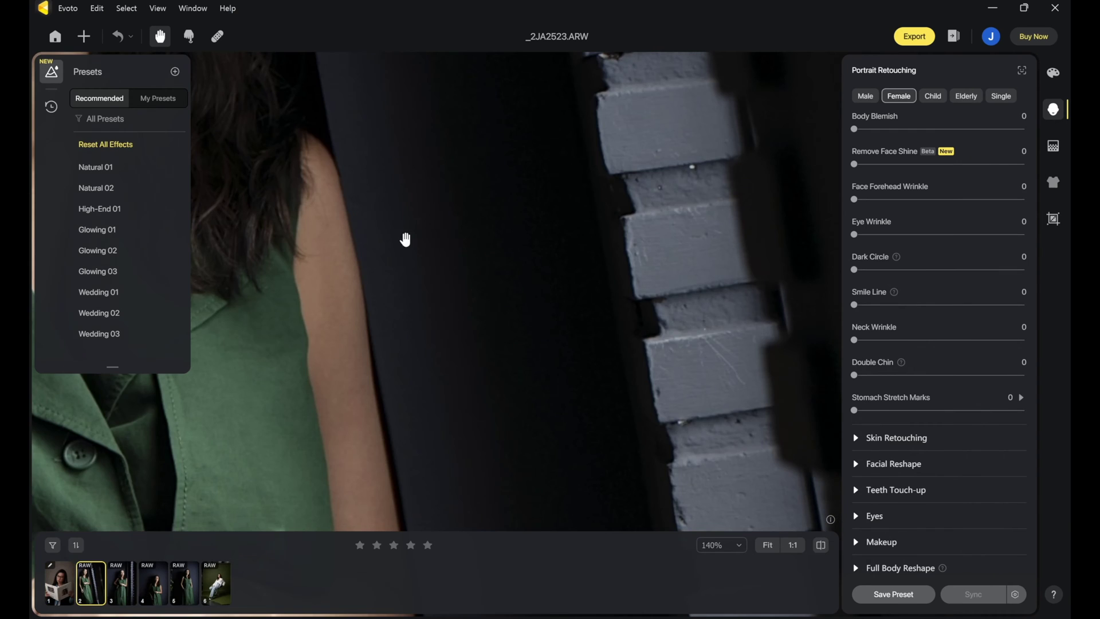
pyautogui.click(358, 275)
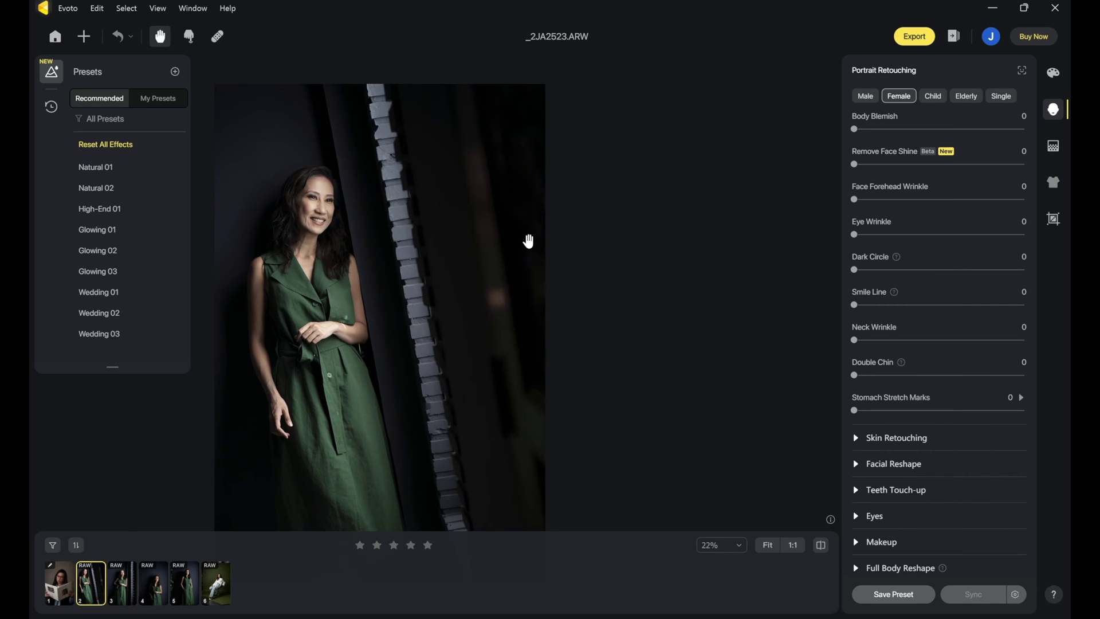
pyautogui.moveTo(296, 310); pyautogui.dragTo(499, 259)
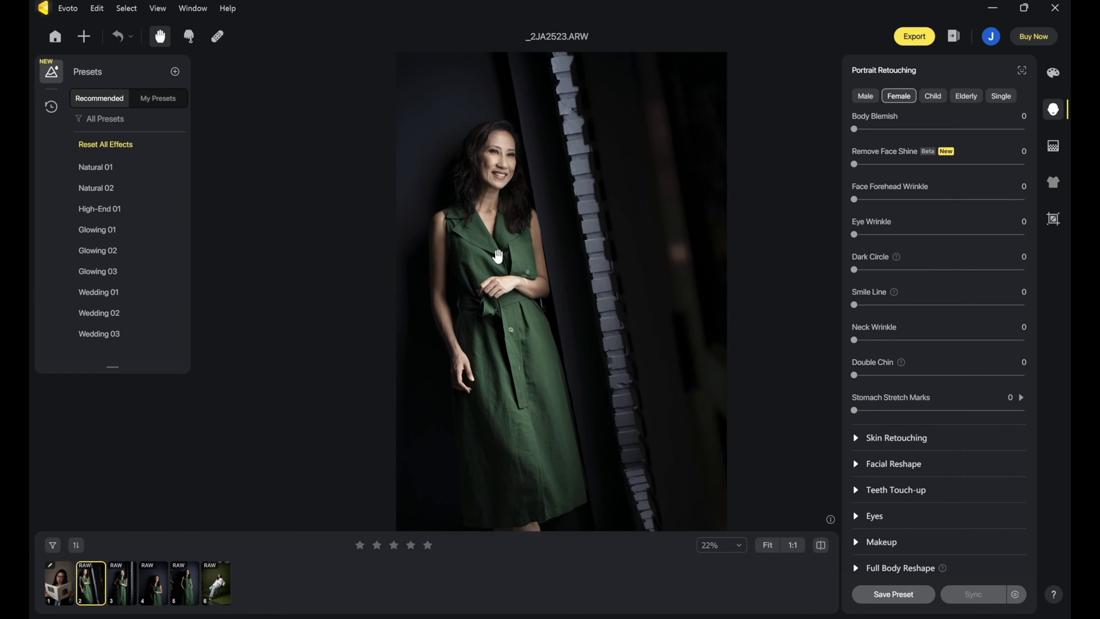
pyautogui.scroll(4, 498, 257)
pyautogui.moveTo(498, 257); pyautogui.dragTo(509, 22)
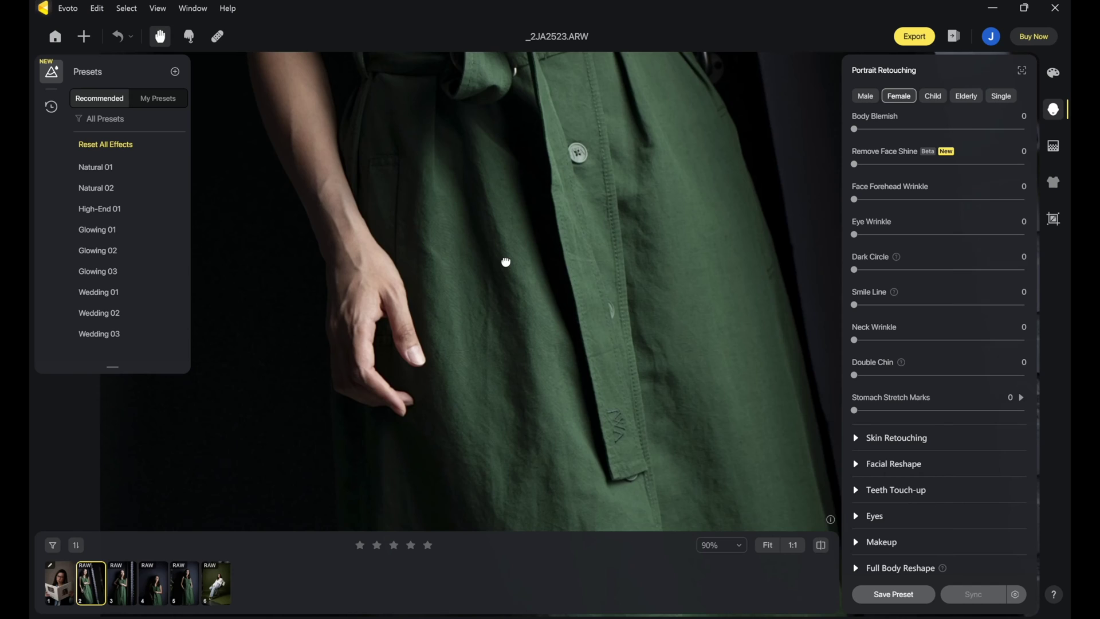
pyautogui.moveTo(506, 258); pyautogui.dragTo(492, 64)
pyautogui.moveTo(551, 122); pyautogui.dragTo(488, 455)
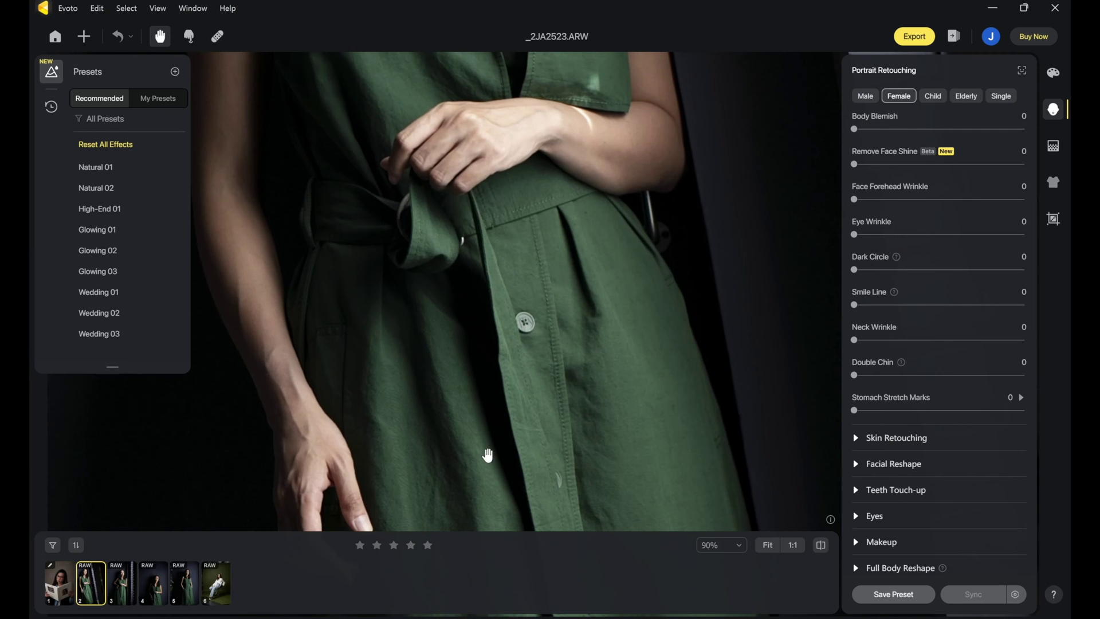
pyautogui.moveTo(453, 395); pyautogui.dragTo(436, 596)
pyautogui.moveTo(474, 285); pyautogui.dragTo(475, 573)
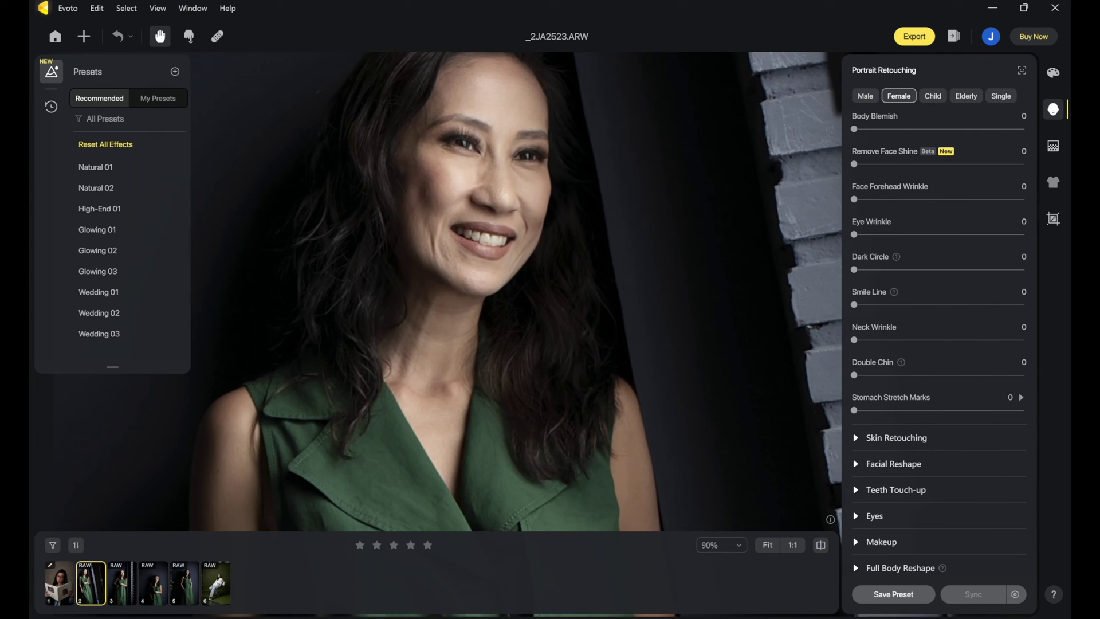
pyautogui.moveTo(514, 252); pyautogui.dragTo(520, 344)
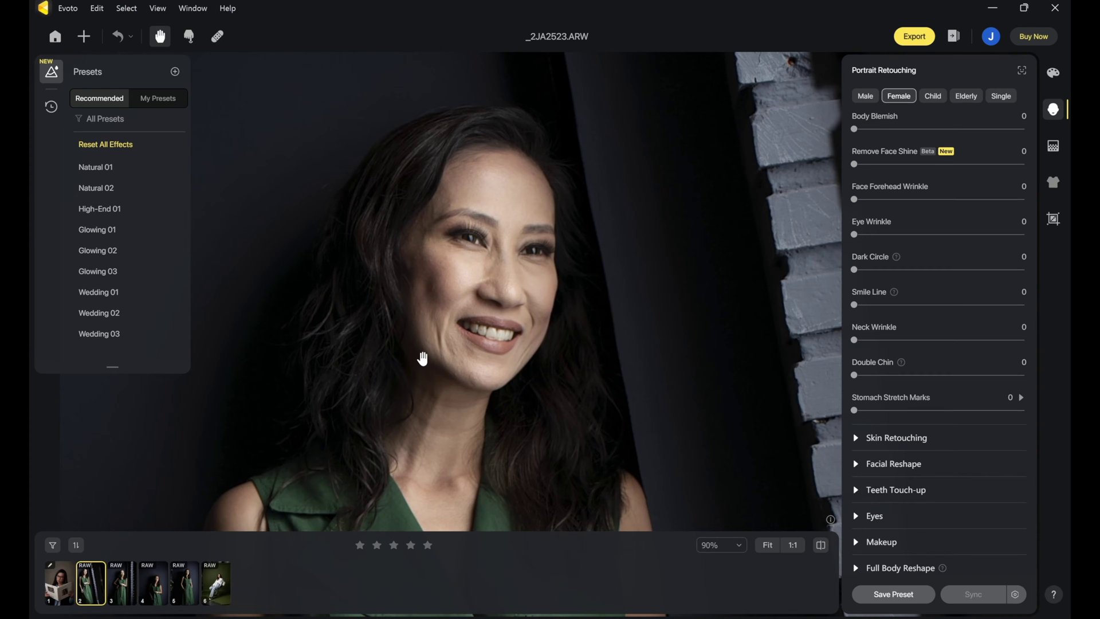
# Set Body Blemish to 31 on the portrait of the woman in the green dress.
pyautogui.scroll(5, 471, 315)
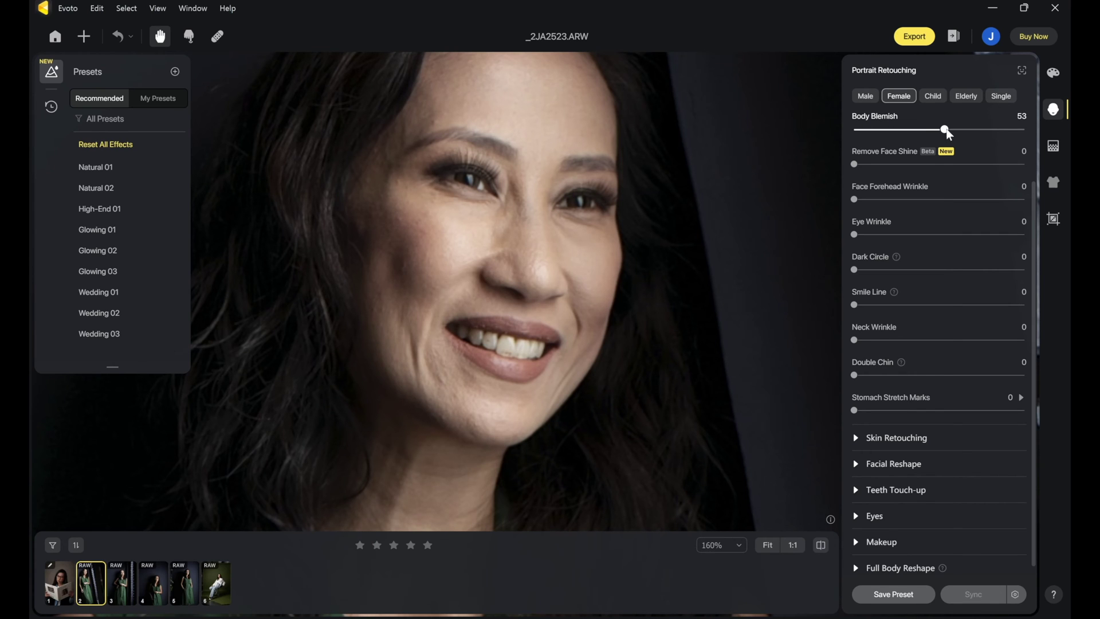
pyautogui.scroll(-6, 567, 225)
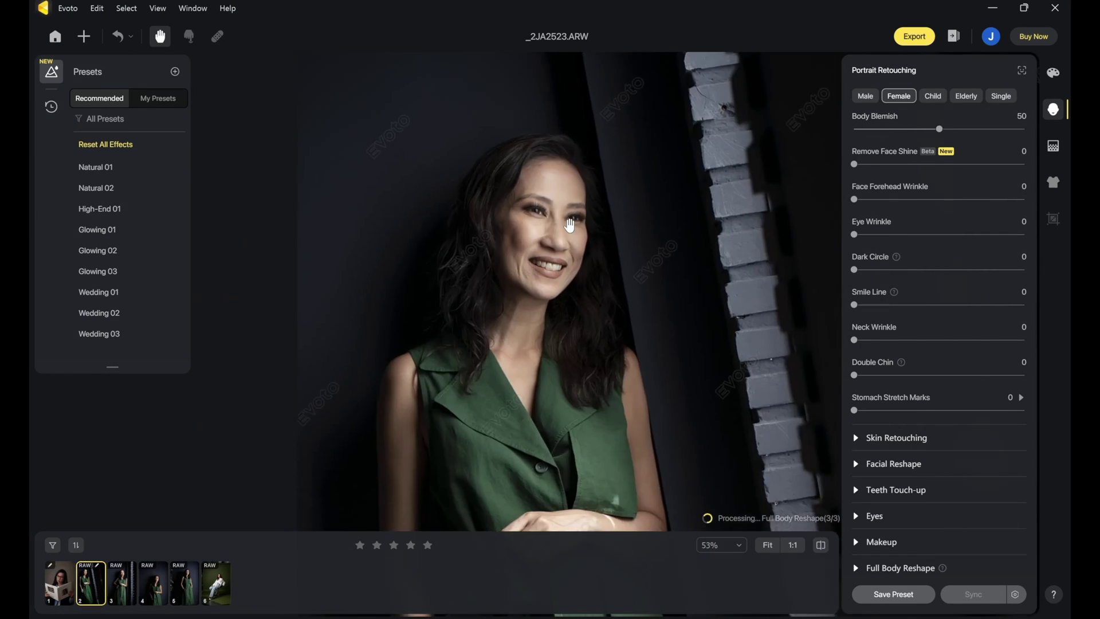
pyautogui.scroll(2, 569, 226)
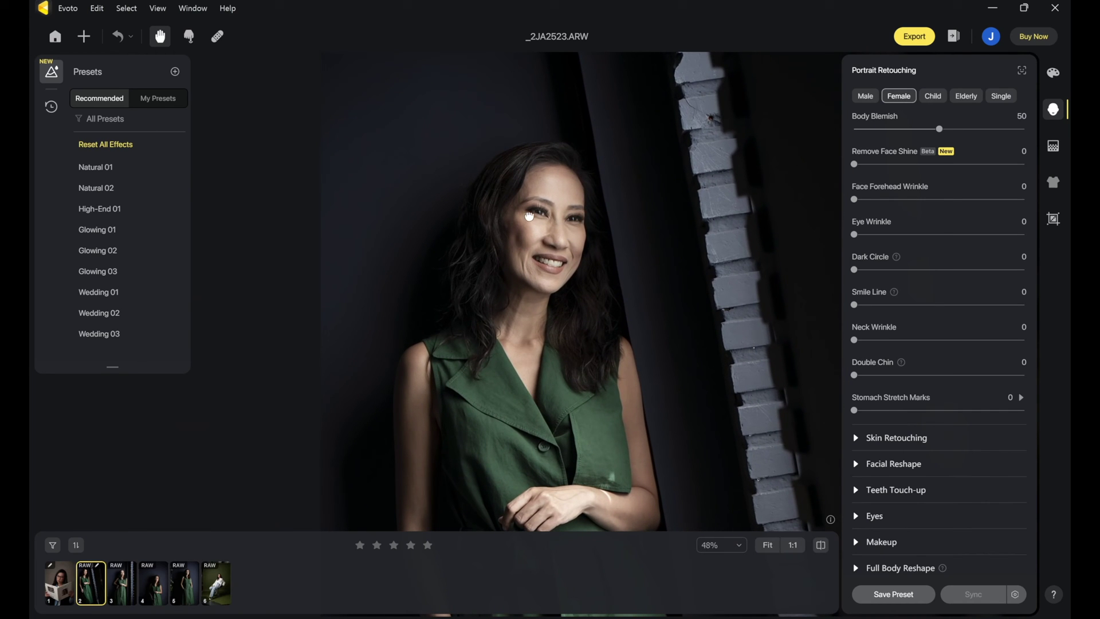
pyautogui.scroll(5, 524, 333)
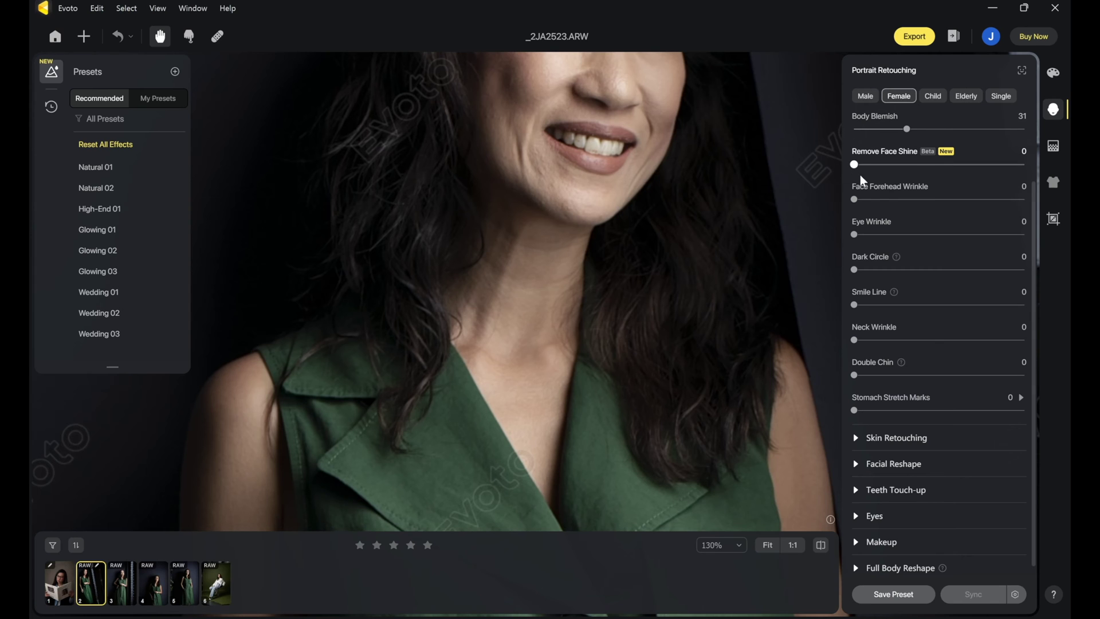
# Try Remove Face Shine at 100 on the woman's face, then settle on 30.
pyautogui.scroll(-1, 566, 145)
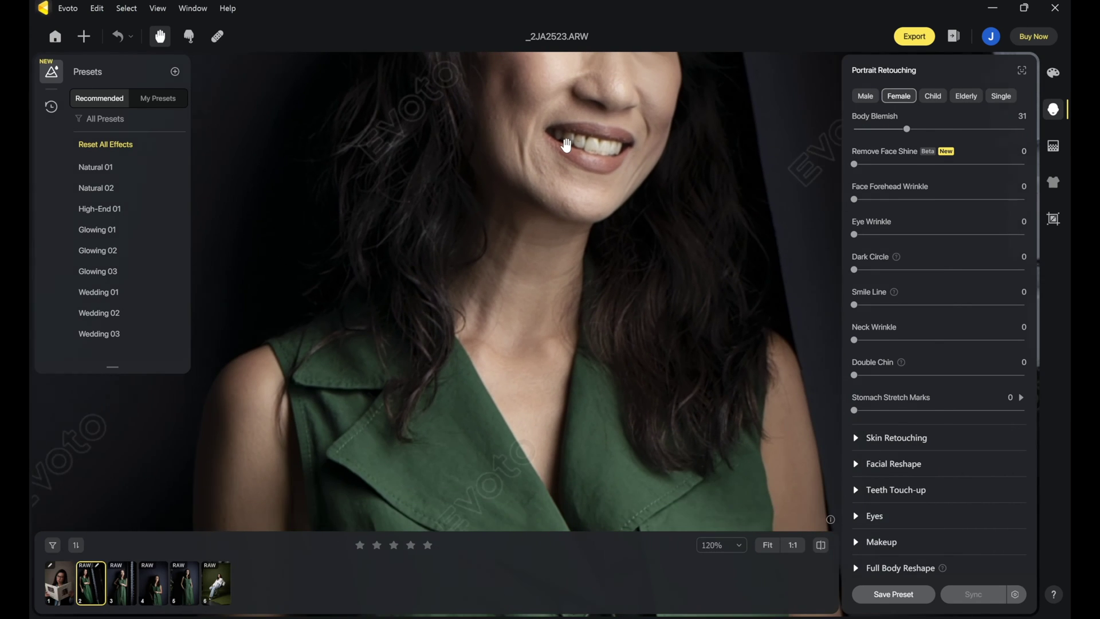
pyautogui.moveTo(609, 147); pyautogui.dragTo(587, 276)
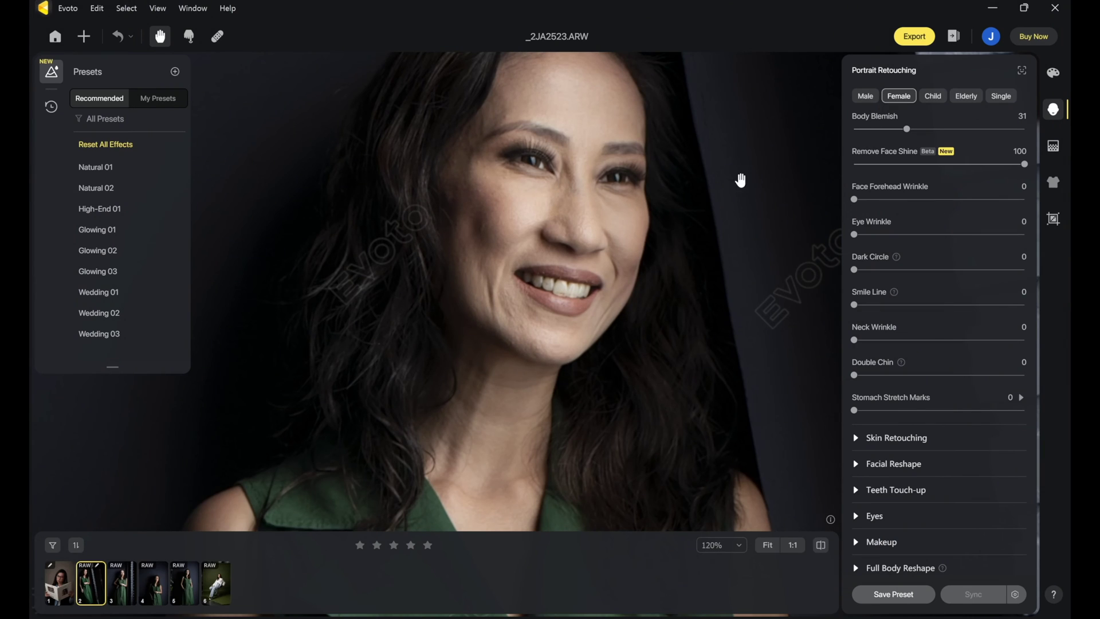
pyautogui.moveTo(859, 181); pyautogui.dragTo(818, 173)
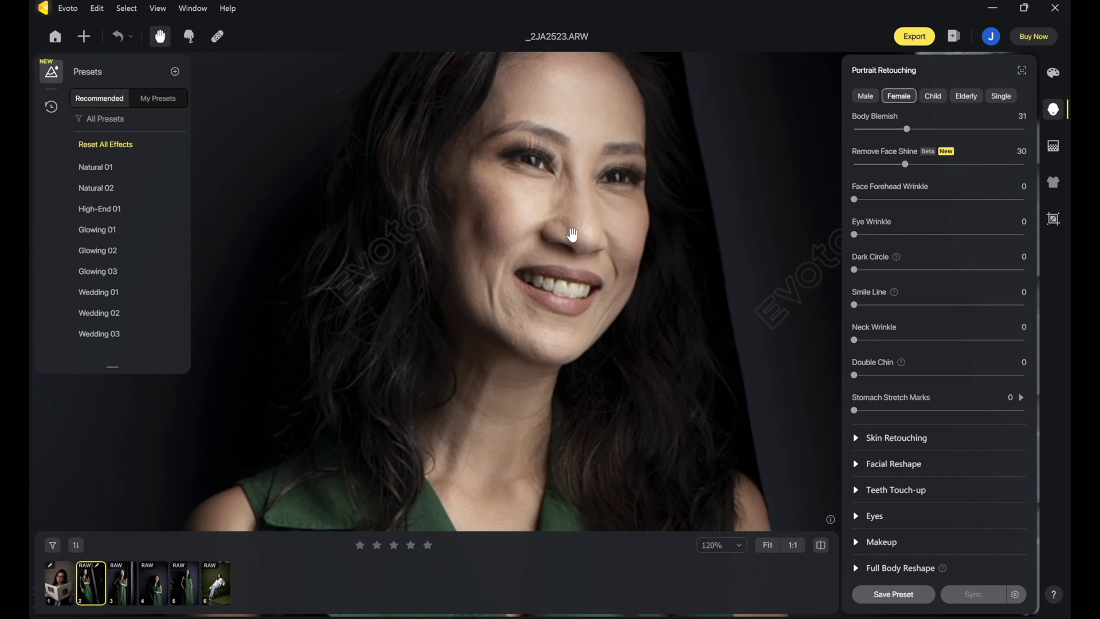
# Reduce the lines around the eyes with Eye Wrinkle at 52 and Dark Circle at 100.
pyautogui.moveTo(580, 204); pyautogui.dragTo(541, 267)
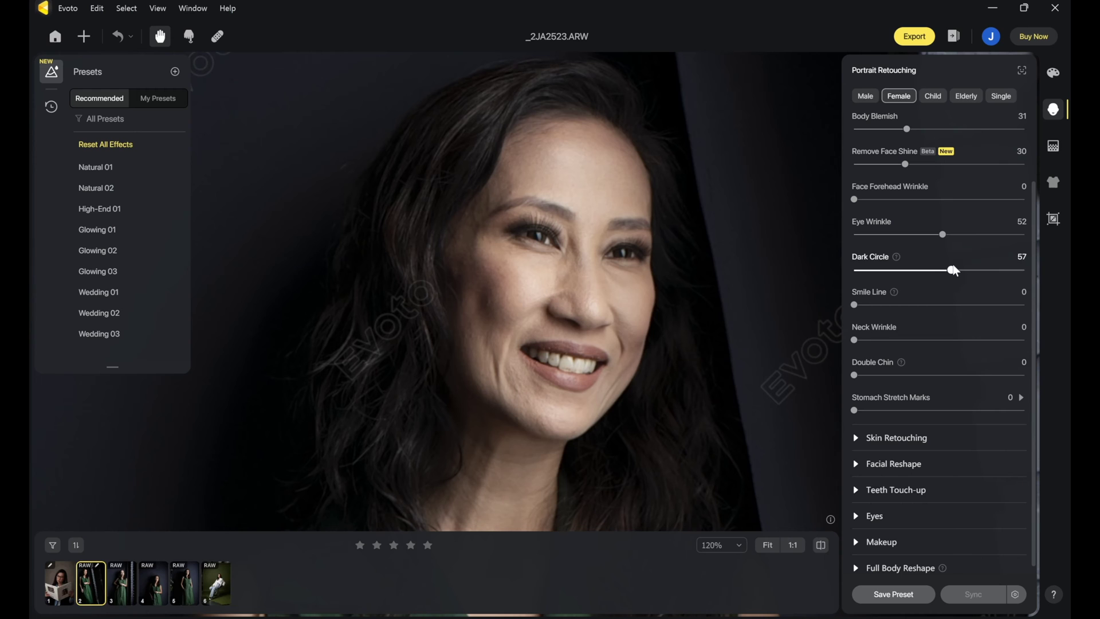
pyautogui.moveTo(954, 271); pyautogui.dragTo(954, 271)
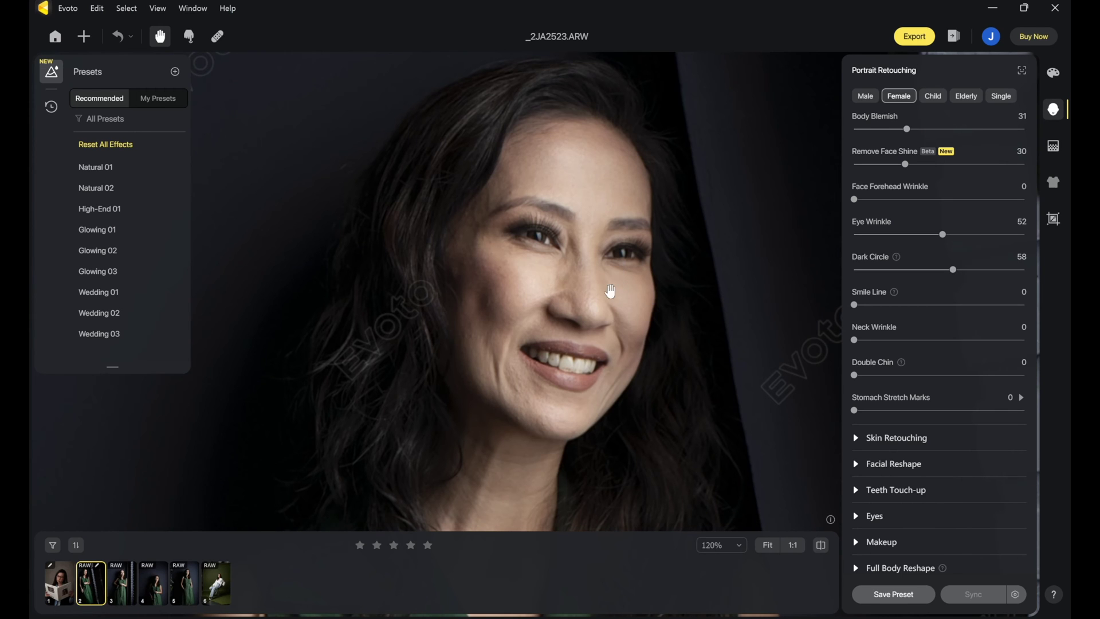
pyautogui.moveTo(954, 271); pyautogui.dragTo(1023, 270)
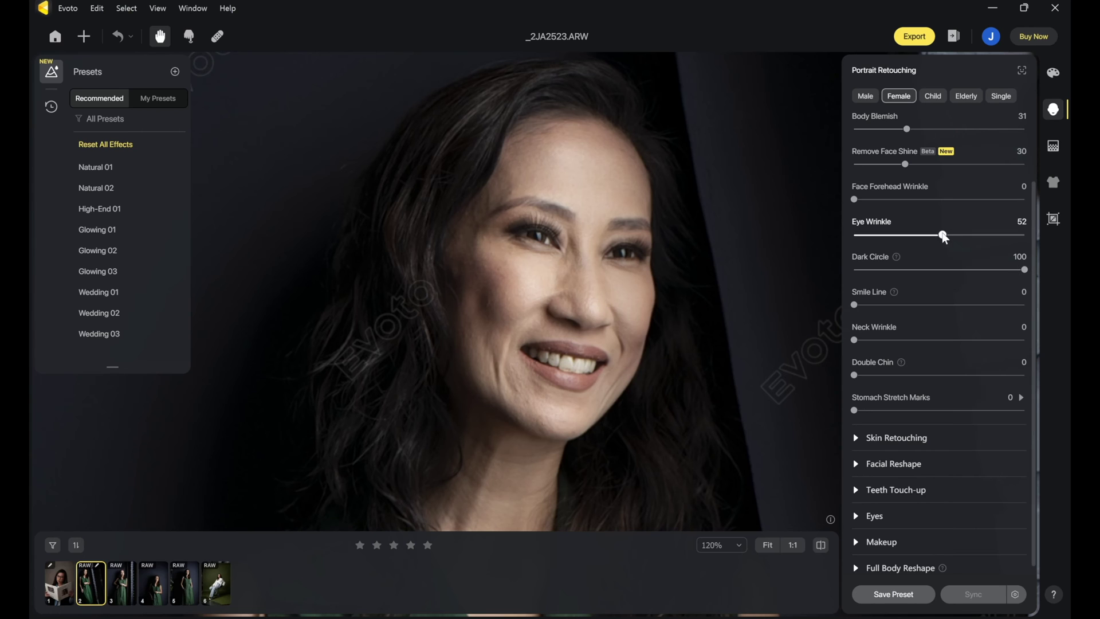
pyautogui.moveTo(1057, 237); pyautogui.dragTo(1049, 237)
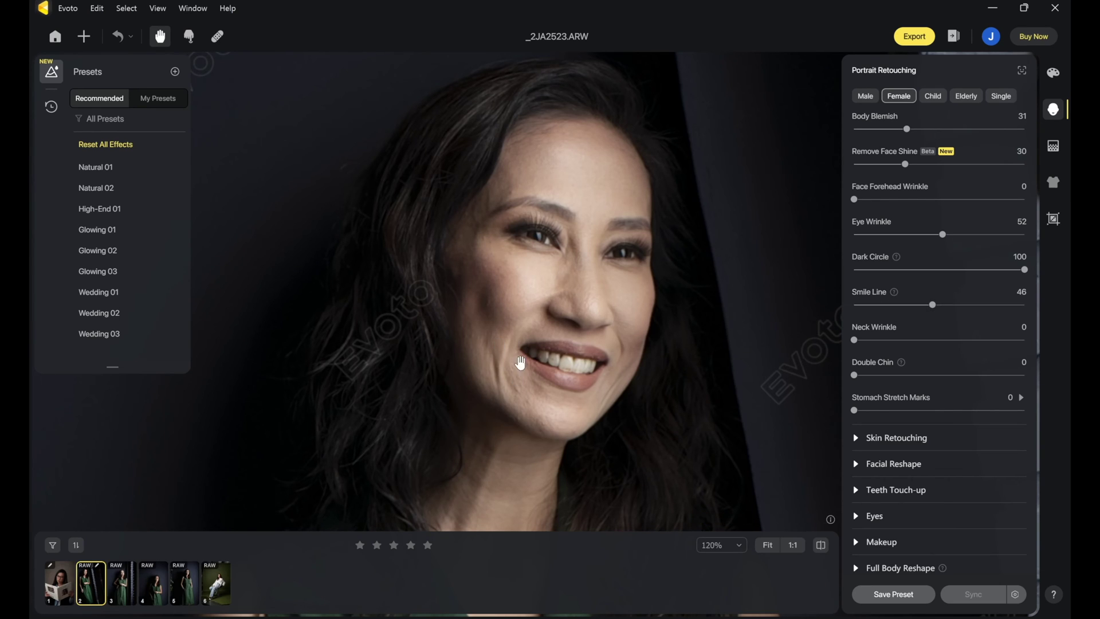
# Set Smile Line to 53 and Neck Wrinkle to 100 to soften the mouth and neck creases.
pyautogui.moveTo(949, 308); pyautogui.dragTo(946, 305)
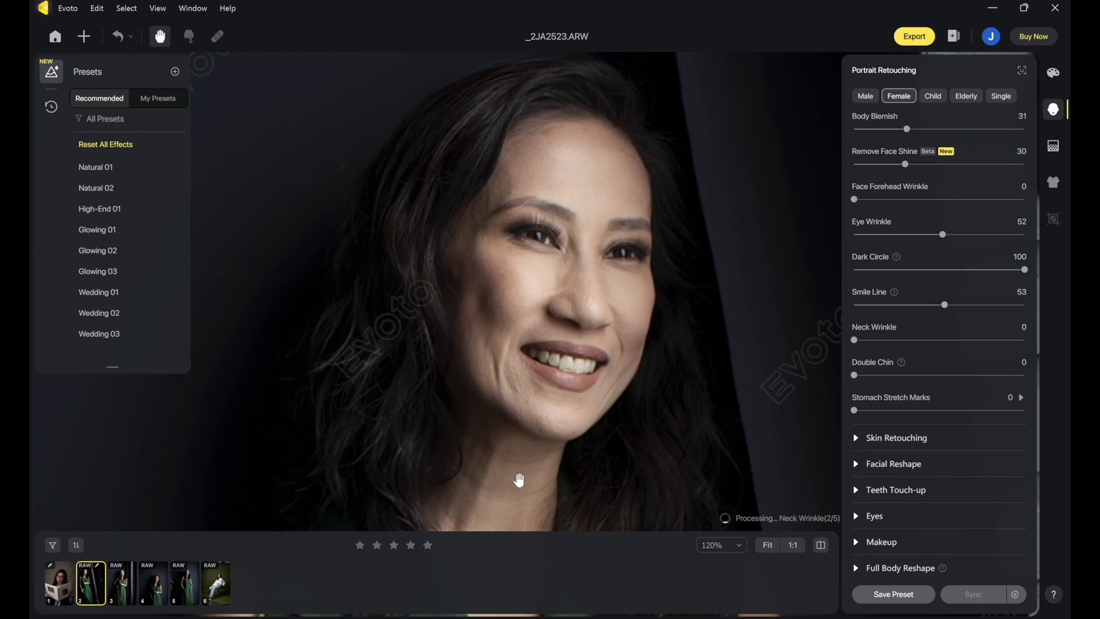
pyautogui.scroll(3, 487, 469)
pyautogui.scroll(-3, 541, 444)
pyautogui.scroll(2, 543, 445)
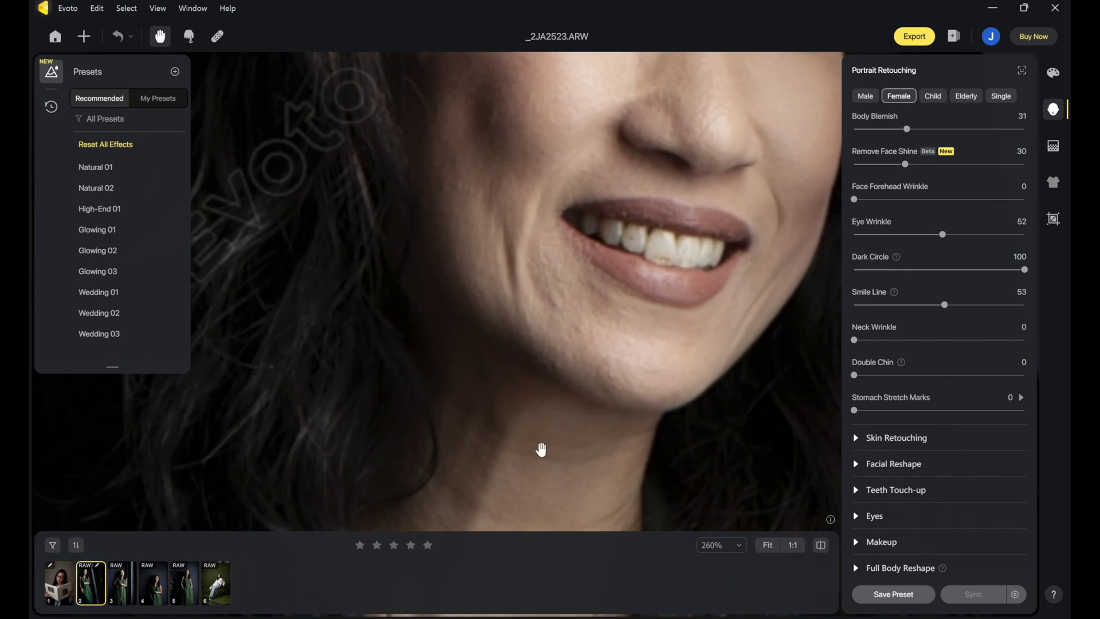
pyautogui.moveTo(543, 444); pyautogui.dragTo(563, 355)
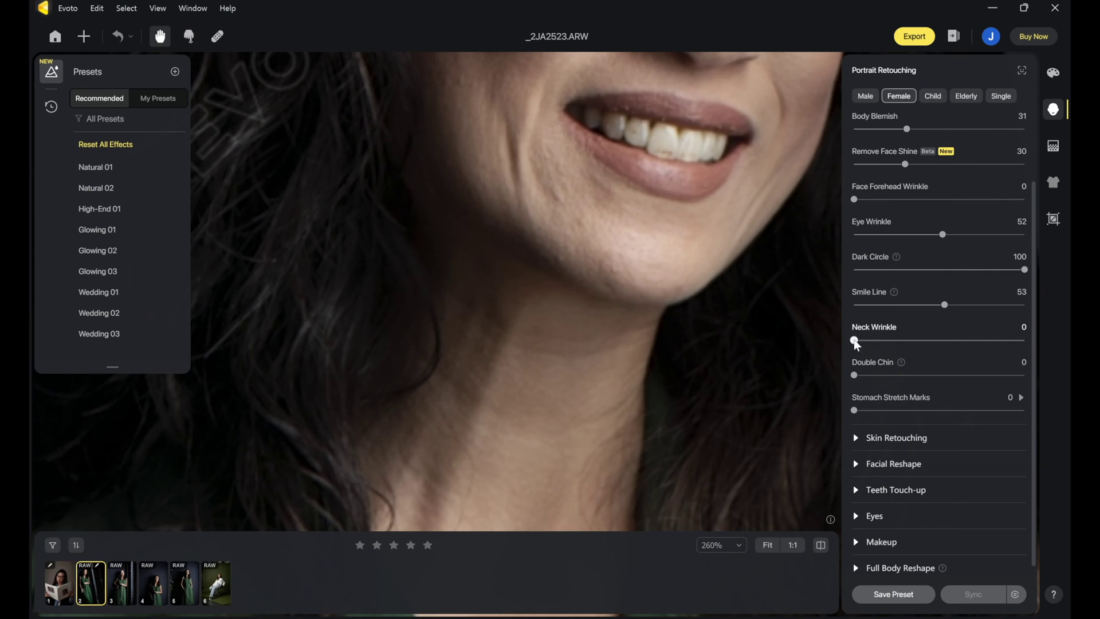
pyautogui.moveTo(1031, 335); pyautogui.dragTo(1032, 337)
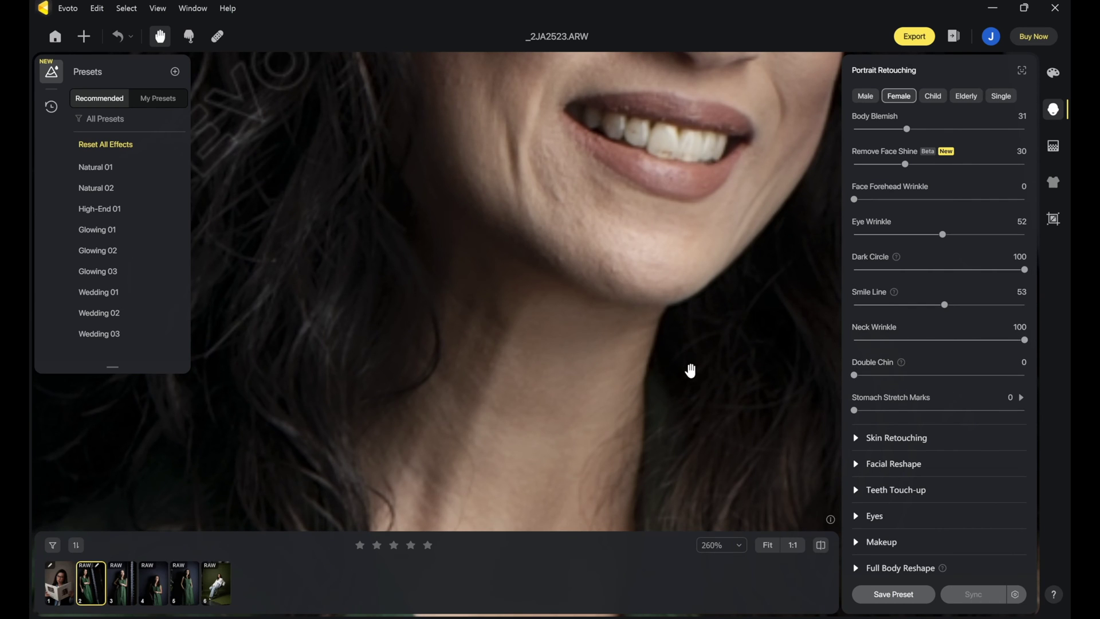
# Examine the retouched face and neck at several magnifications.
pyautogui.scroll(-3, 691, 373)
pyautogui.scroll(-1, 691, 373)
pyautogui.scroll(4, 636, 290)
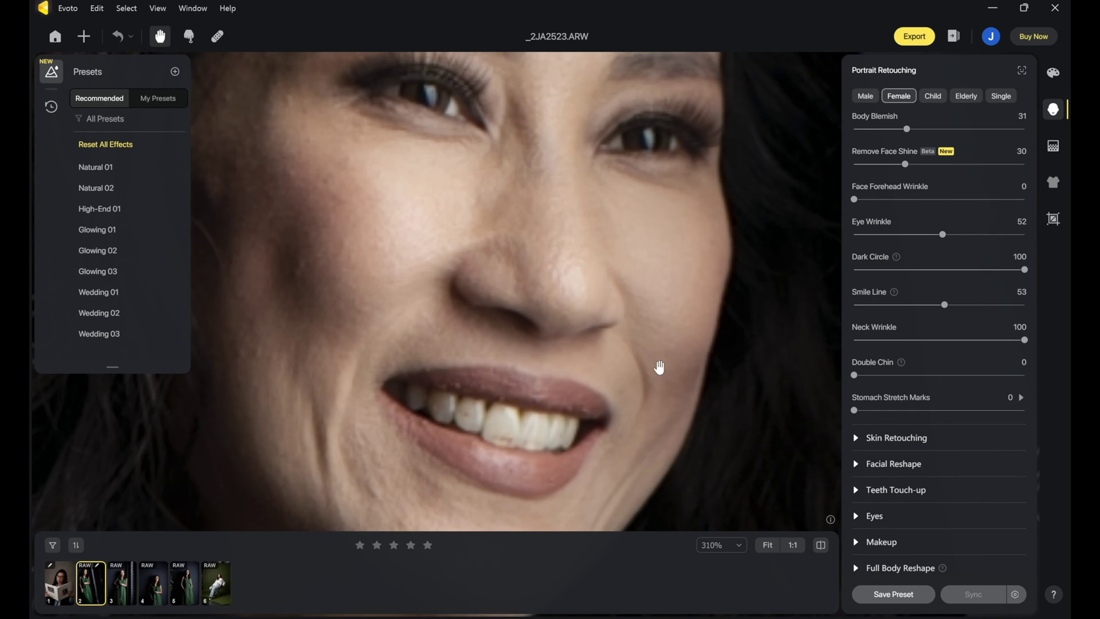
pyautogui.scroll(-5, 657, 357)
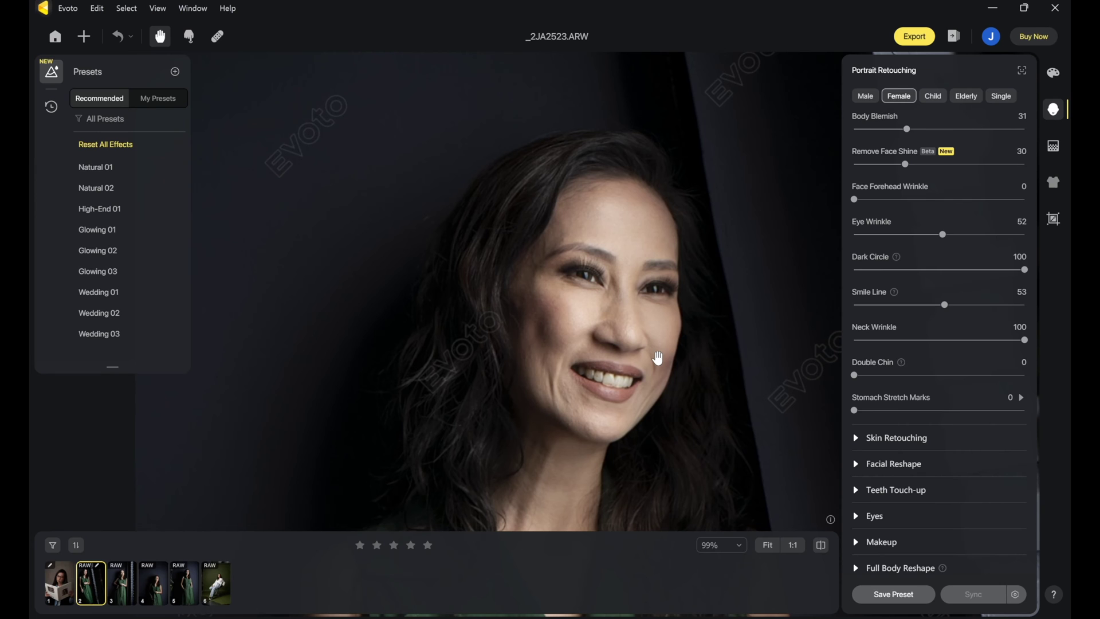
pyautogui.scroll(2, 657, 355)
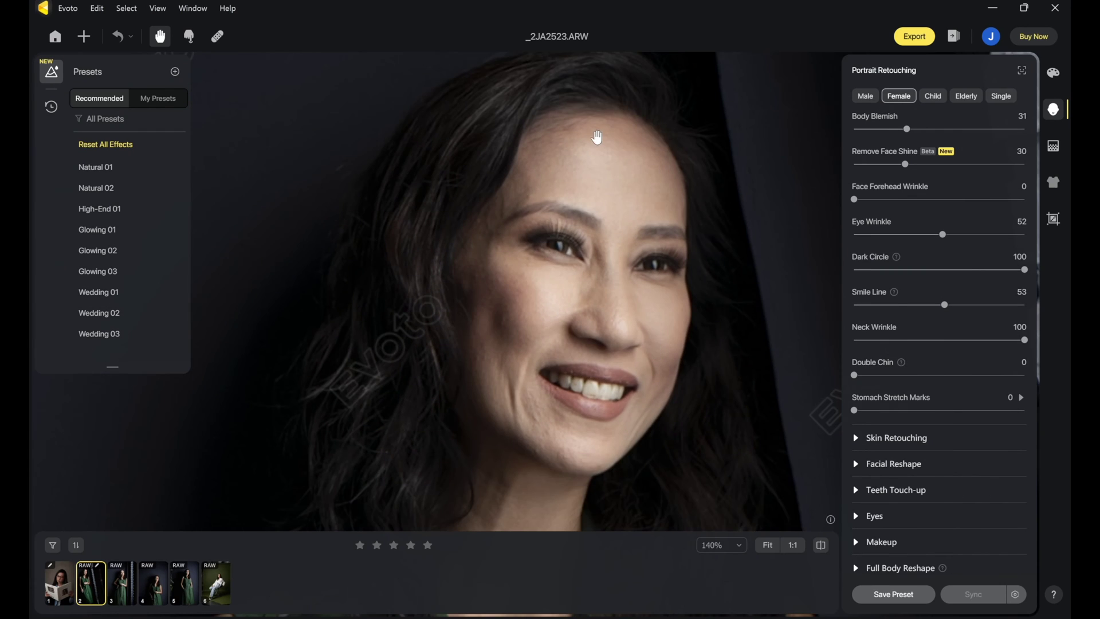
# Compare Remove Face Shine at 100 and 74 on the woman's forehead, then settle on 46.
pyautogui.scroll(3, 633, 234)
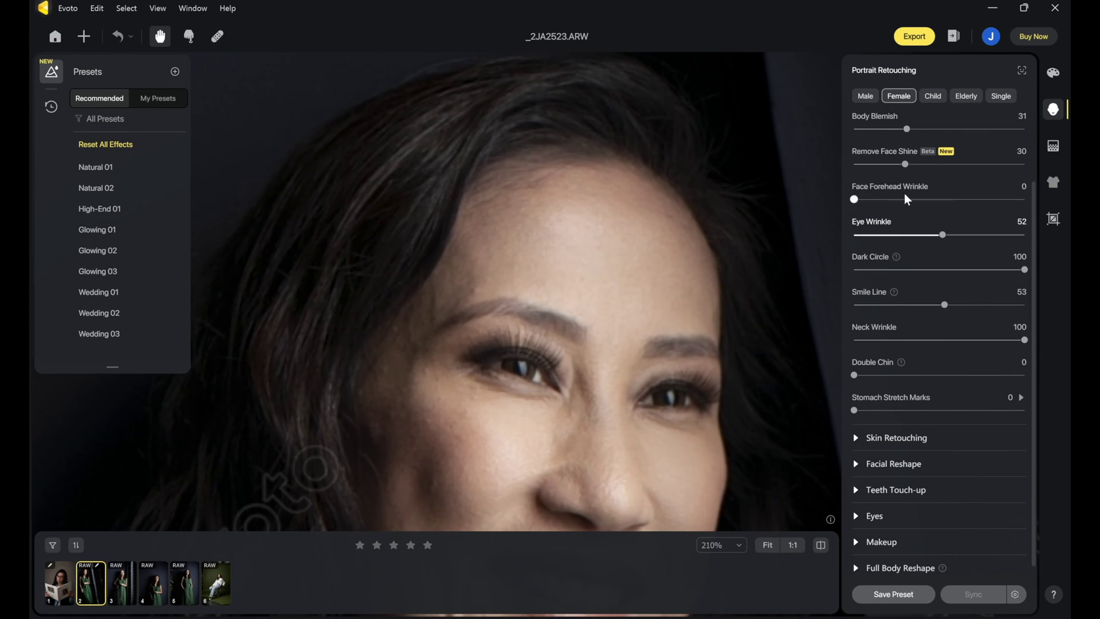
pyautogui.moveTo(913, 167); pyautogui.dragTo(1024, 164)
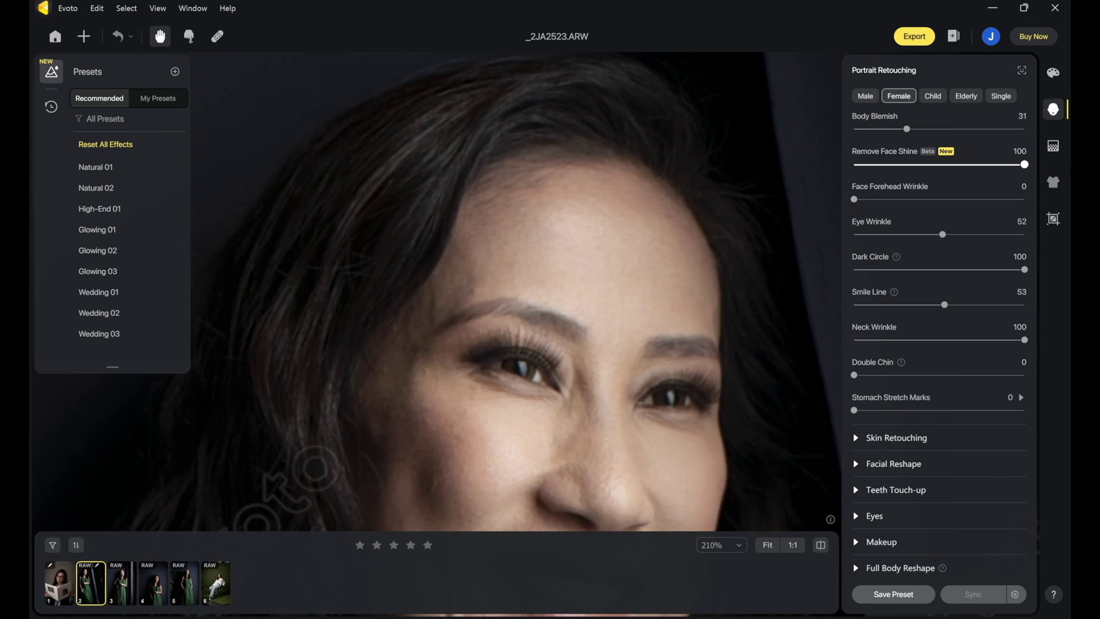
pyautogui.scroll(-2, 605, 267)
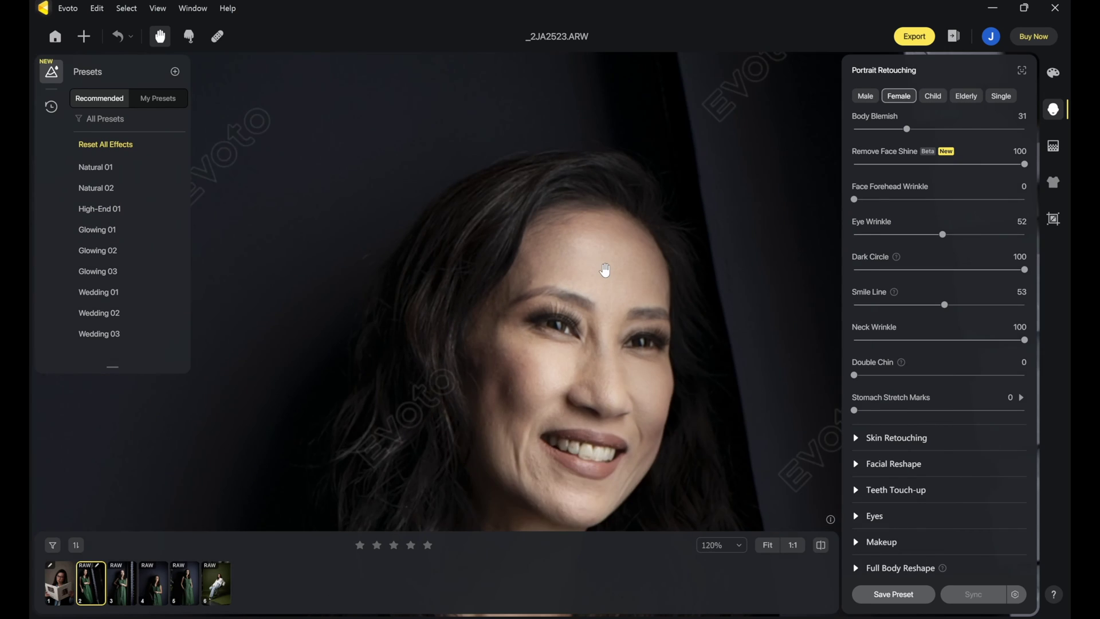
pyautogui.scroll(4, 603, 267)
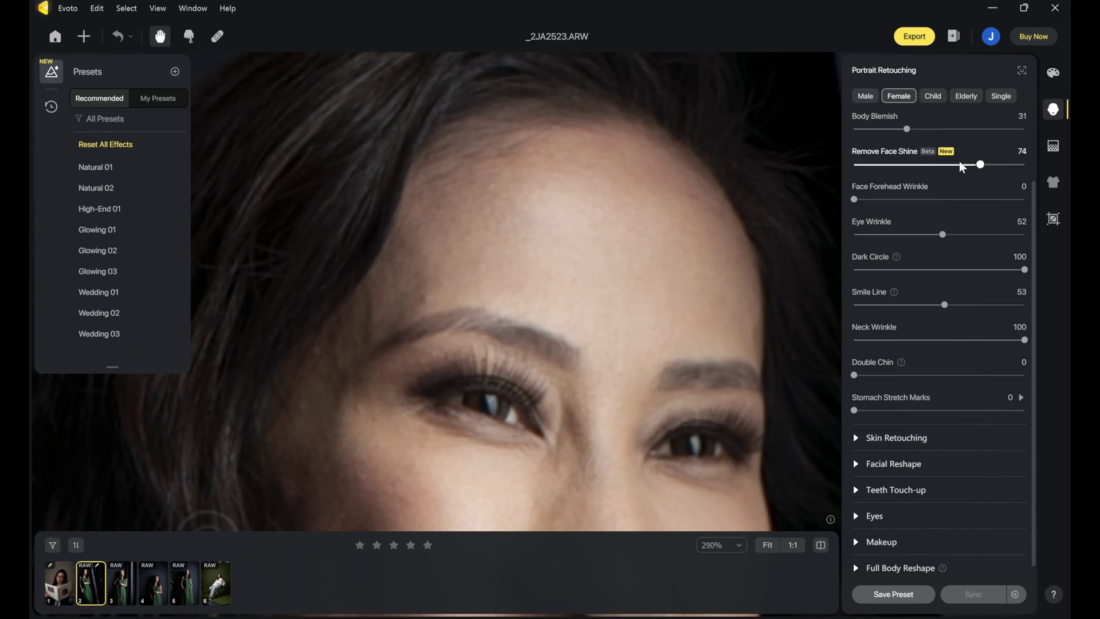
pyautogui.scroll(-8, 516, 241)
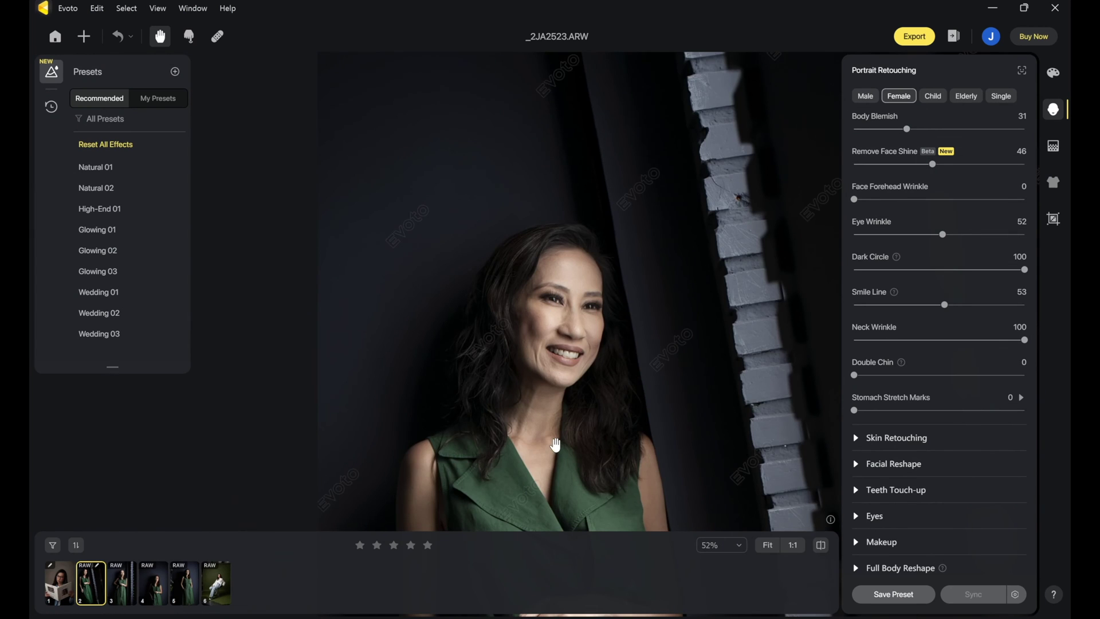
# Examine the retouched skin on the face, neck and arms, and look through the Skin Retouching options.
pyautogui.scroll(3, 518, 401)
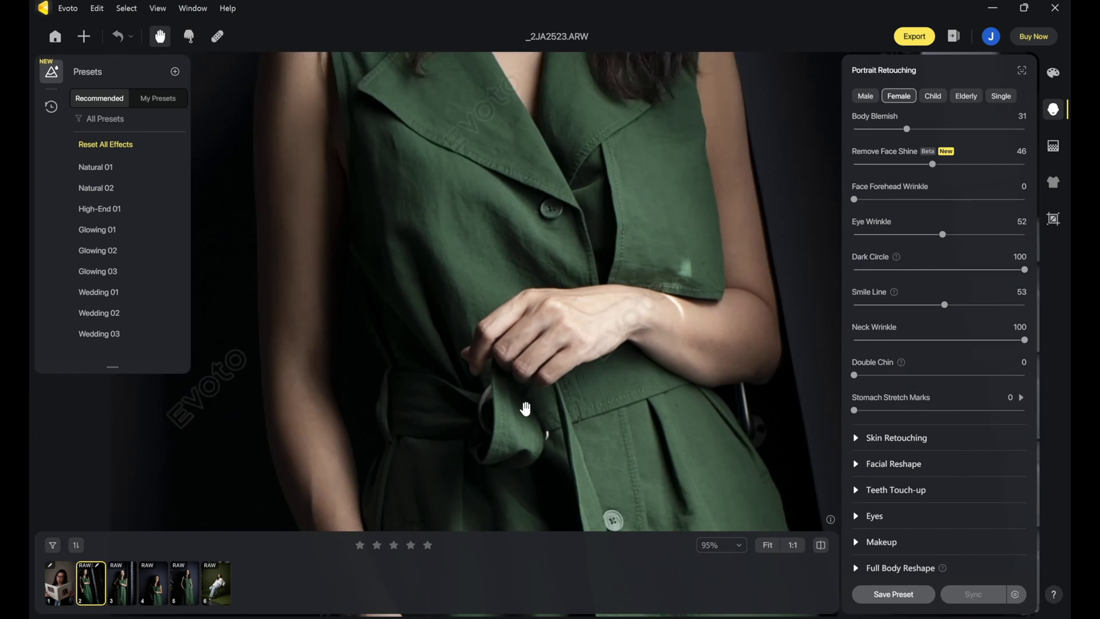
pyautogui.scroll(3, 590, 258)
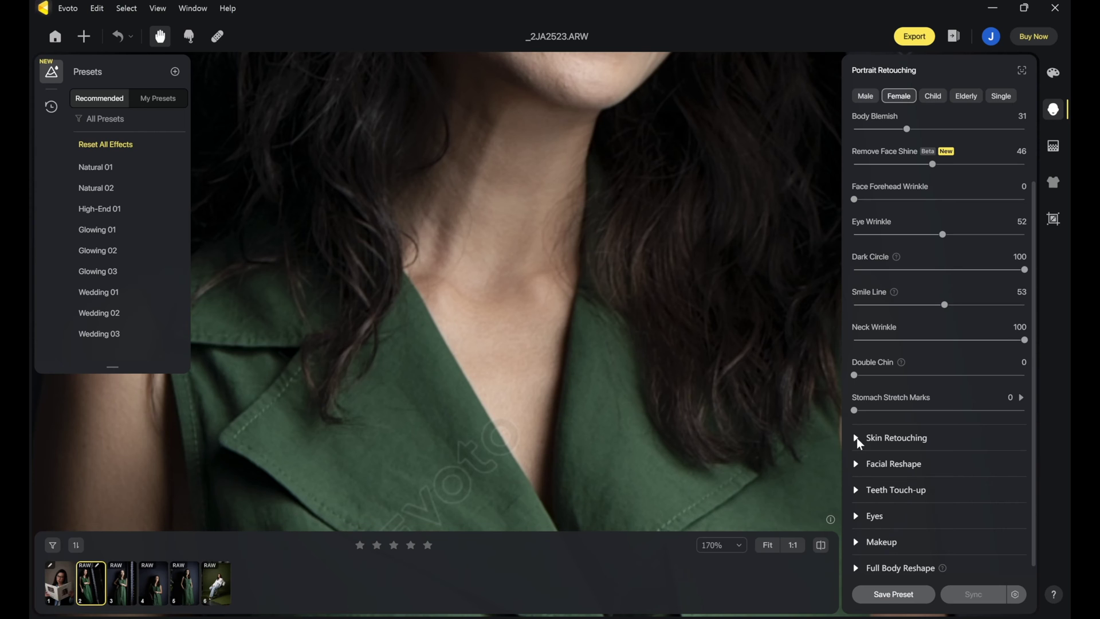
pyautogui.click(858, 438)
pyautogui.scroll(-2, 855, 436)
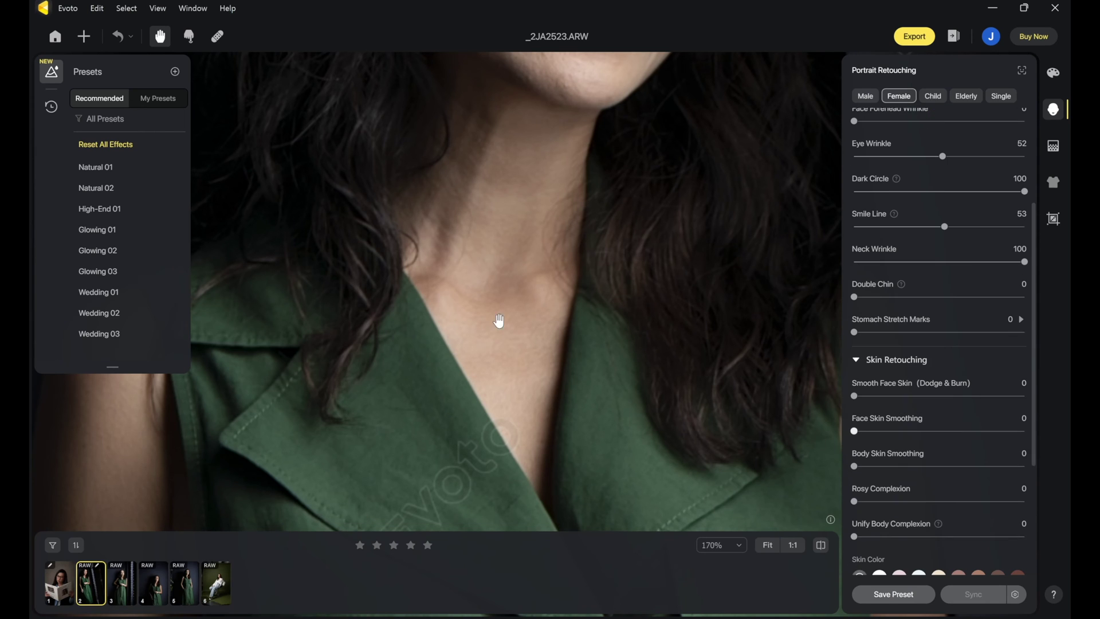
pyautogui.scroll(-3, 510, 298)
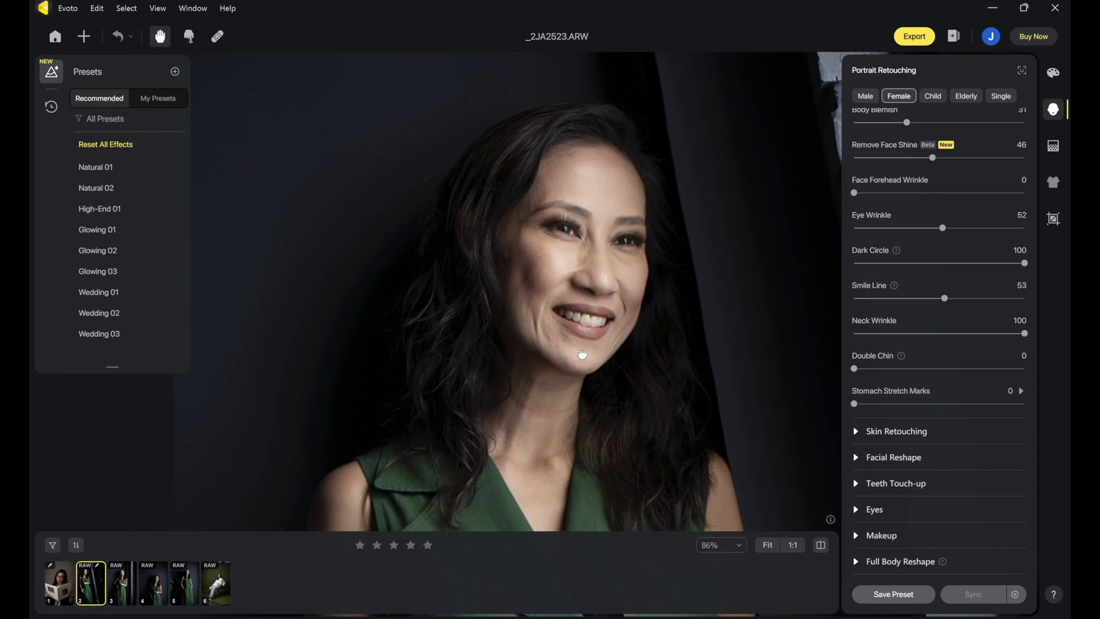
pyautogui.scroll(-1, 585, 341)
pyautogui.scroll(3, 582, 344)
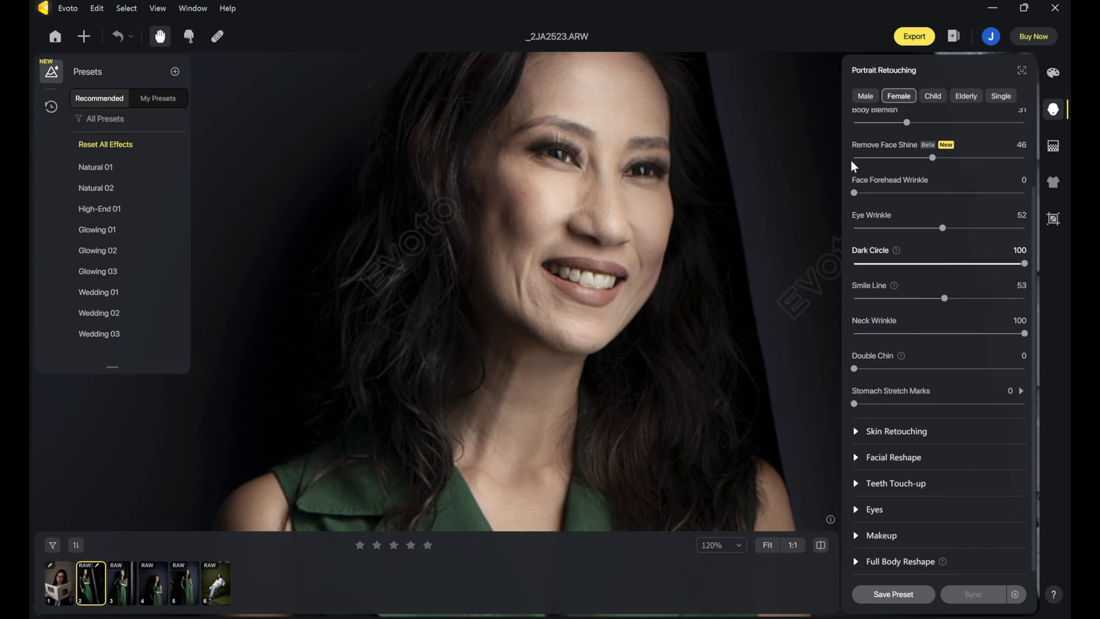
pyautogui.scroll(-5, 573, 375)
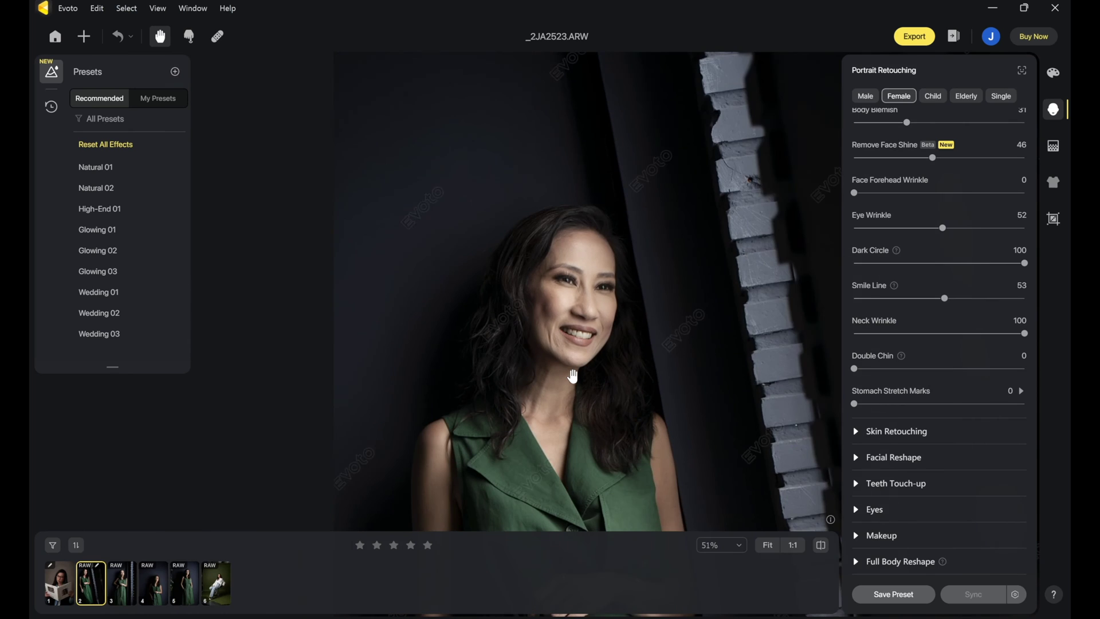
# Smooth the green dress with De-wrinkle Clothing at 100, Remove Fine Wrinkles at 100 and Remove Coarse Wrinkles at 47.
pyautogui.moveTo(573, 373); pyautogui.dragTo(527, 235)
pyautogui.scroll(4, 528, 240)
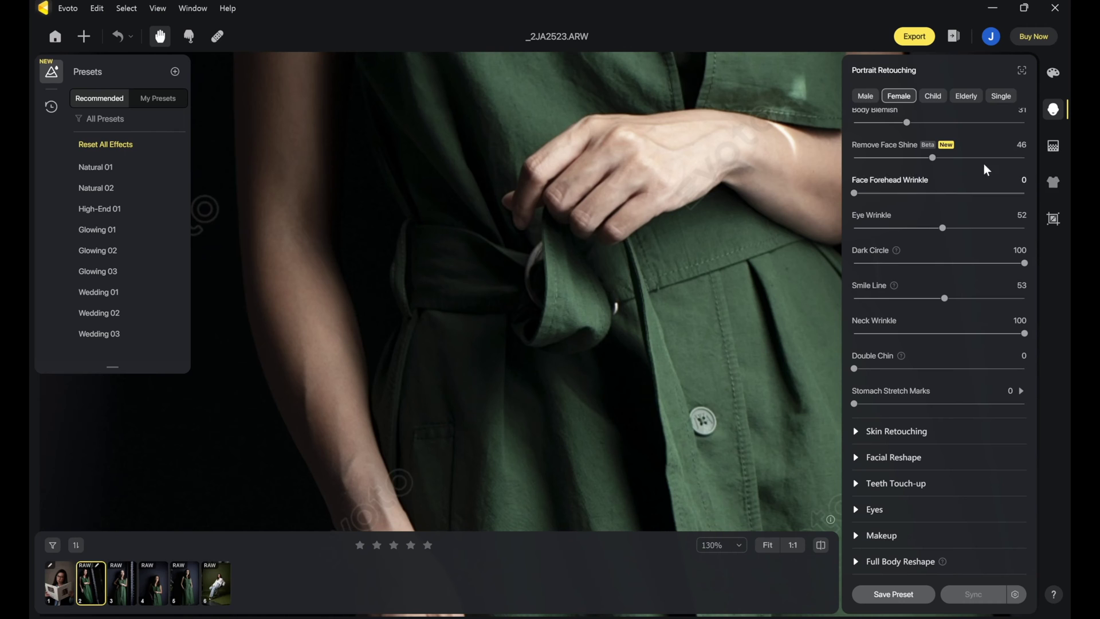
pyautogui.click(1052, 181)
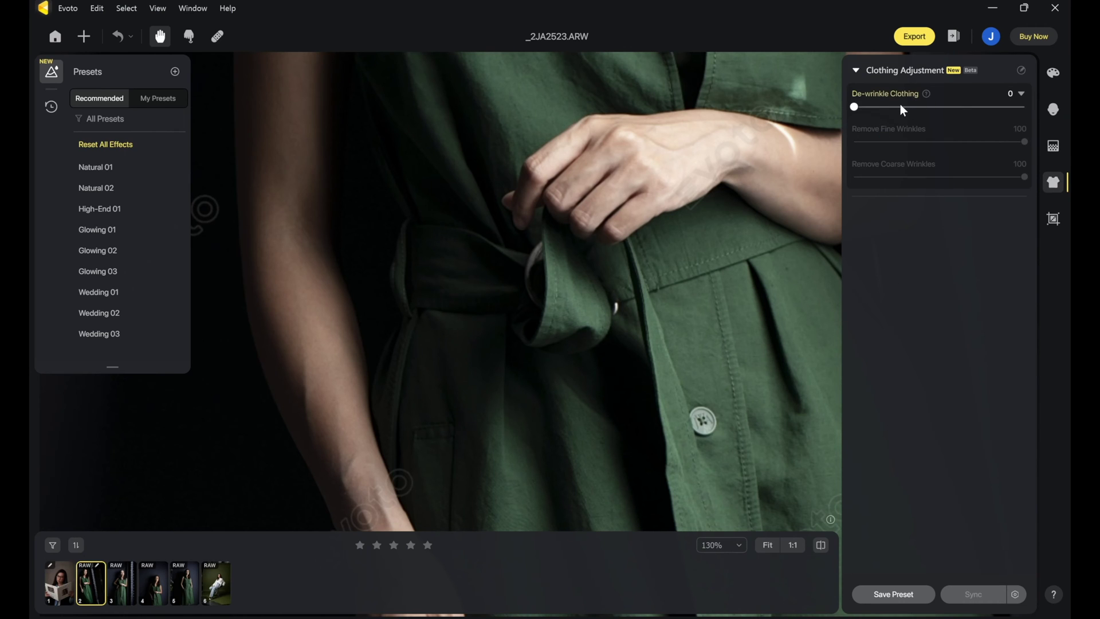
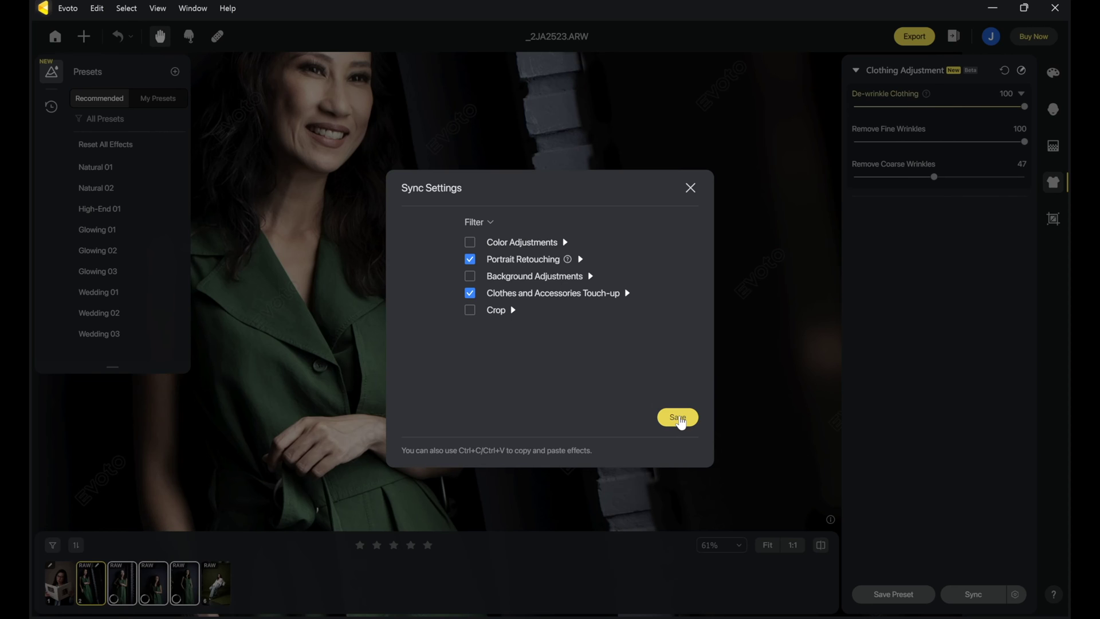
# Sync the Portrait Retouching and Clothes and Accessories Touch-up settings to photos 3 to 5, and open photo 3 on its own.
pyautogui.click(957, 590)
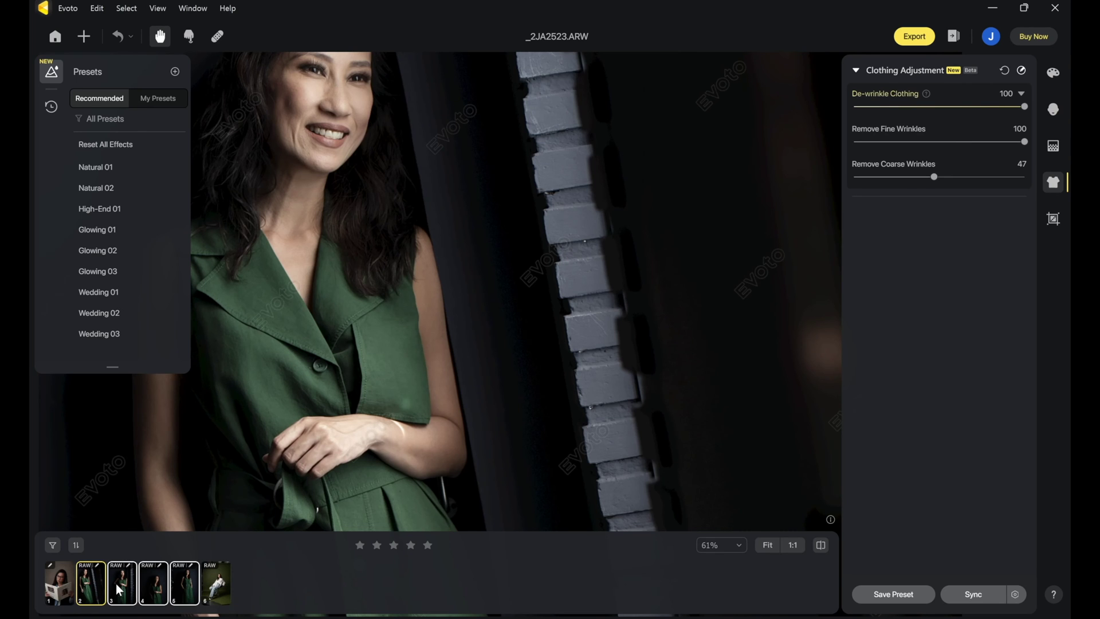
pyautogui.click(120, 589)
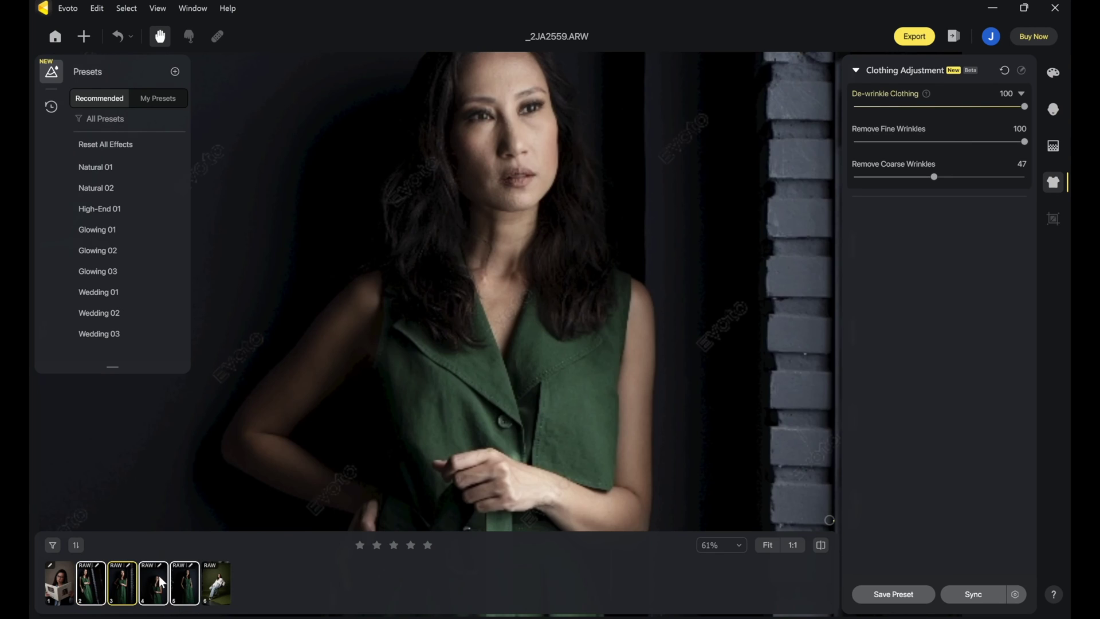
pyautogui.scroll(2, 553, 241)
pyautogui.moveTo(516, 233); pyautogui.dragTo(534, 299)
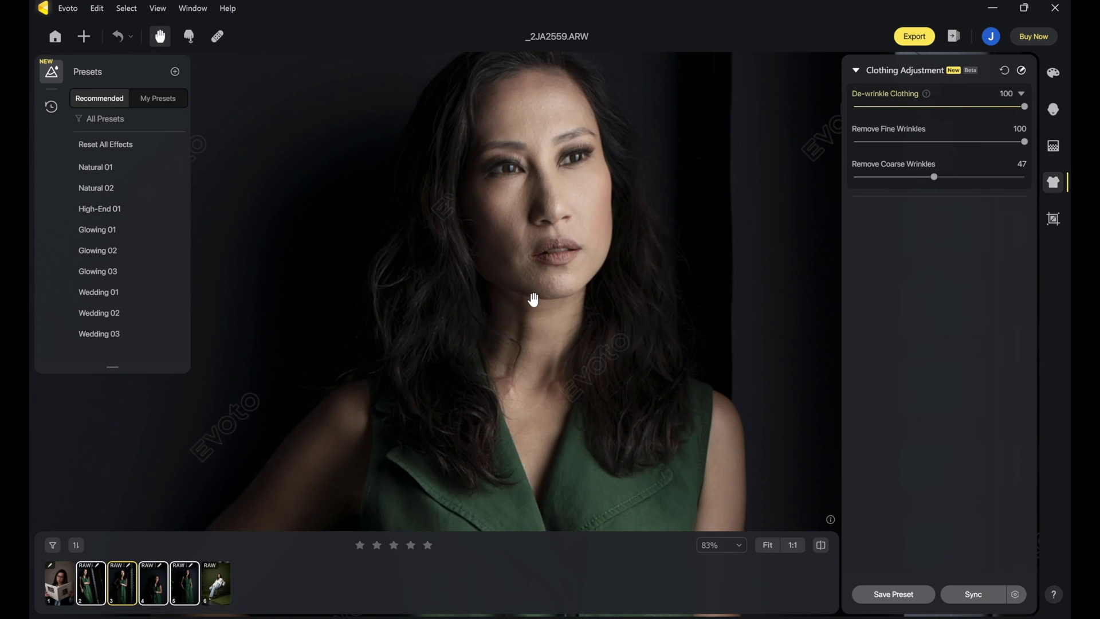
pyautogui.click(251, 580)
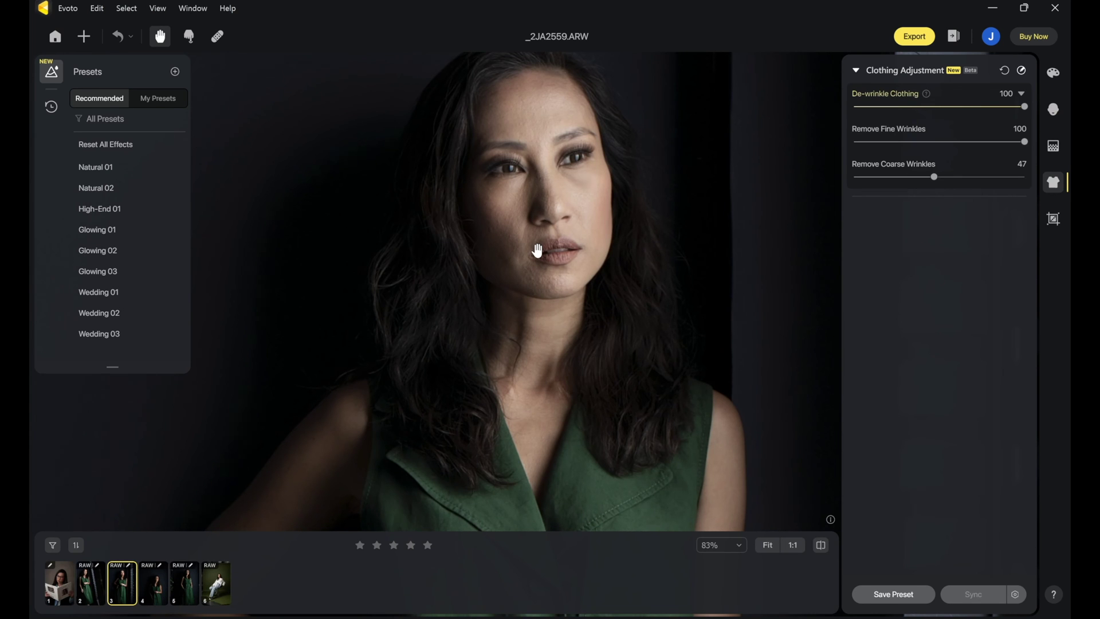
# Examine the synced retouching on photo 3, checking the mouth and chin, the dress and the forehead up close.
pyautogui.scroll(3, 551, 275)
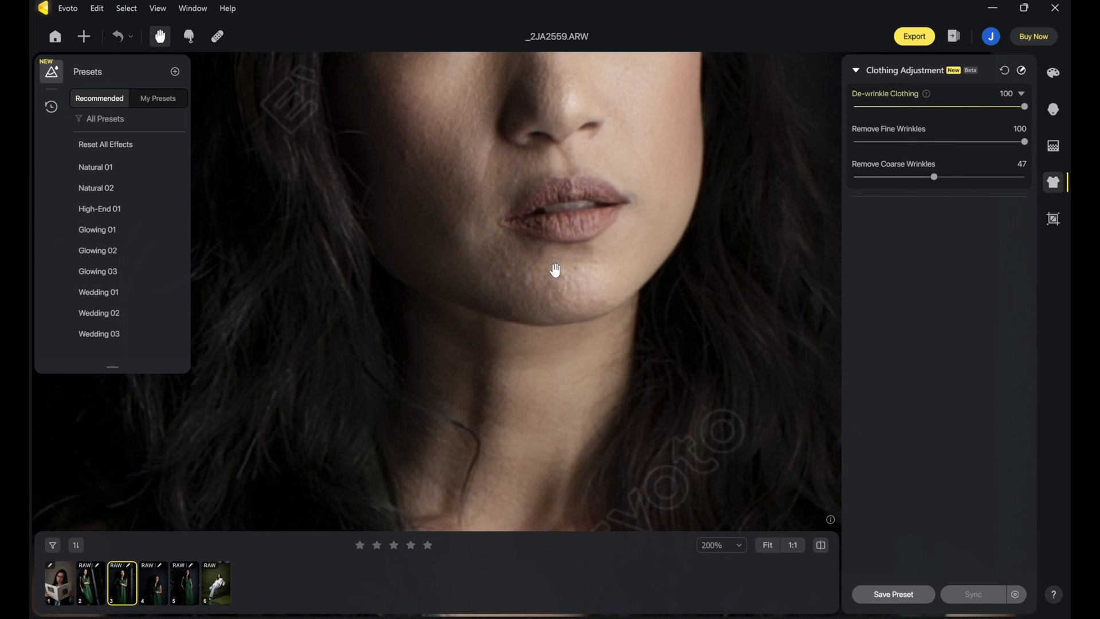
pyautogui.scroll(-5, 554, 273)
pyautogui.scroll(-3, 555, 272)
pyautogui.scroll(-5, 474, 323)
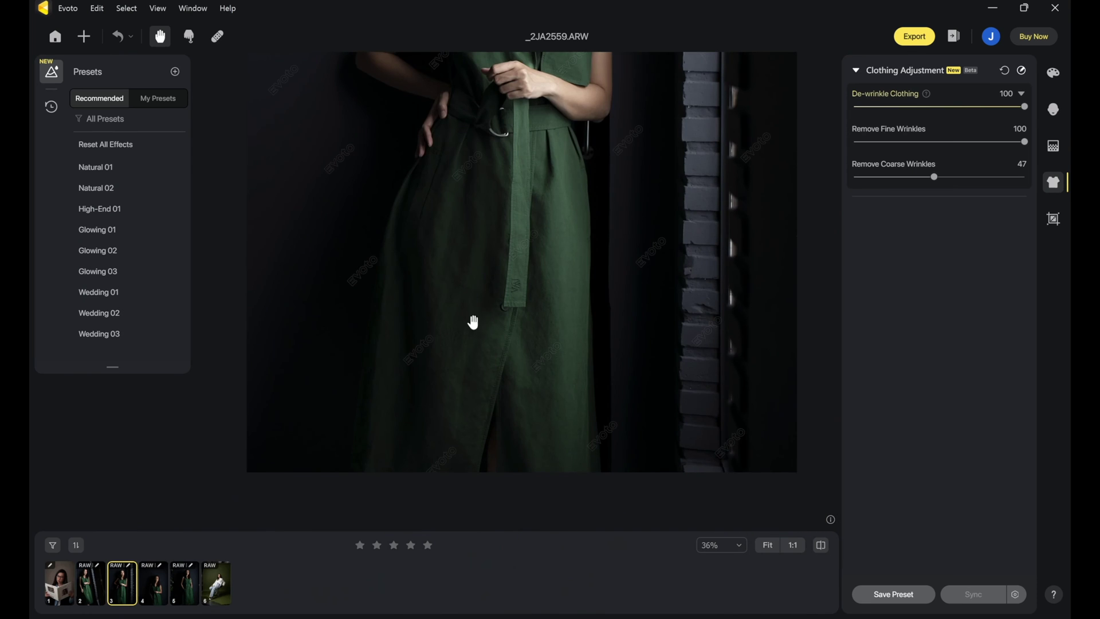
pyautogui.scroll(5, 484, 340)
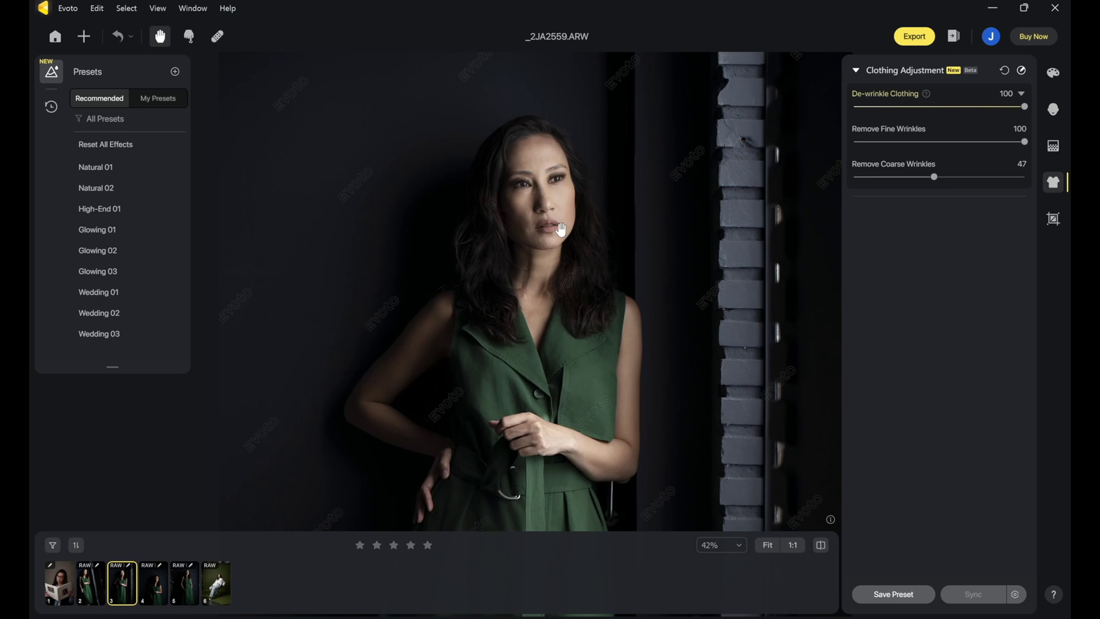
pyautogui.scroll(3, 544, 237)
pyautogui.moveTo(533, 175); pyautogui.dragTo(586, 504)
pyautogui.scroll(1, 526, 312)
pyautogui.moveTo(623, 206); pyautogui.dragTo(623, 272)
pyautogui.moveTo(560, 295); pyautogui.dragTo(536, 239)
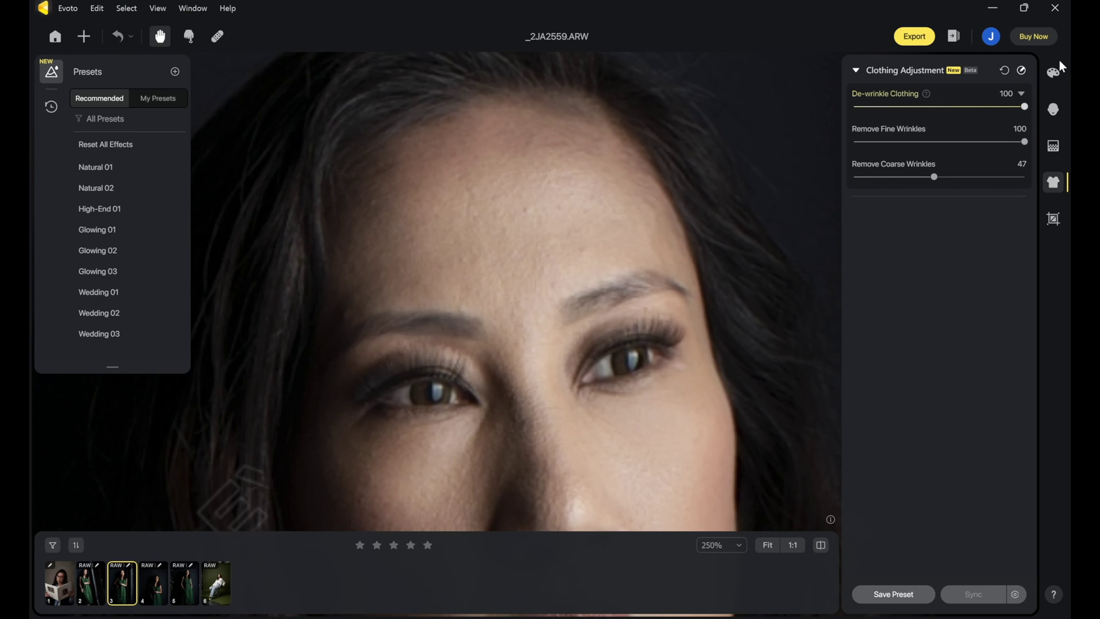
# Set Freckle & Acne to 48 in the portrait retouching of photo 3 and check the facial skin.
pyautogui.press('2')
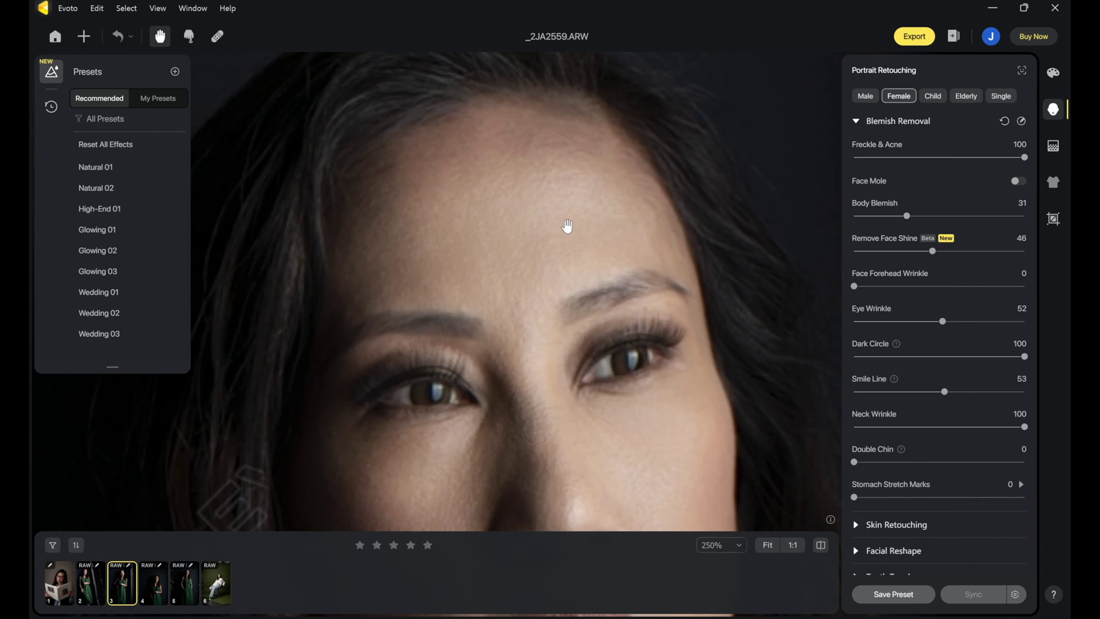
pyautogui.scroll(-5, 559, 258)
pyautogui.scroll(4, 557, 261)
pyautogui.moveTo(557, 261); pyautogui.dragTo(491, 160)
pyautogui.moveTo(556, 309); pyautogui.dragTo(540, 210)
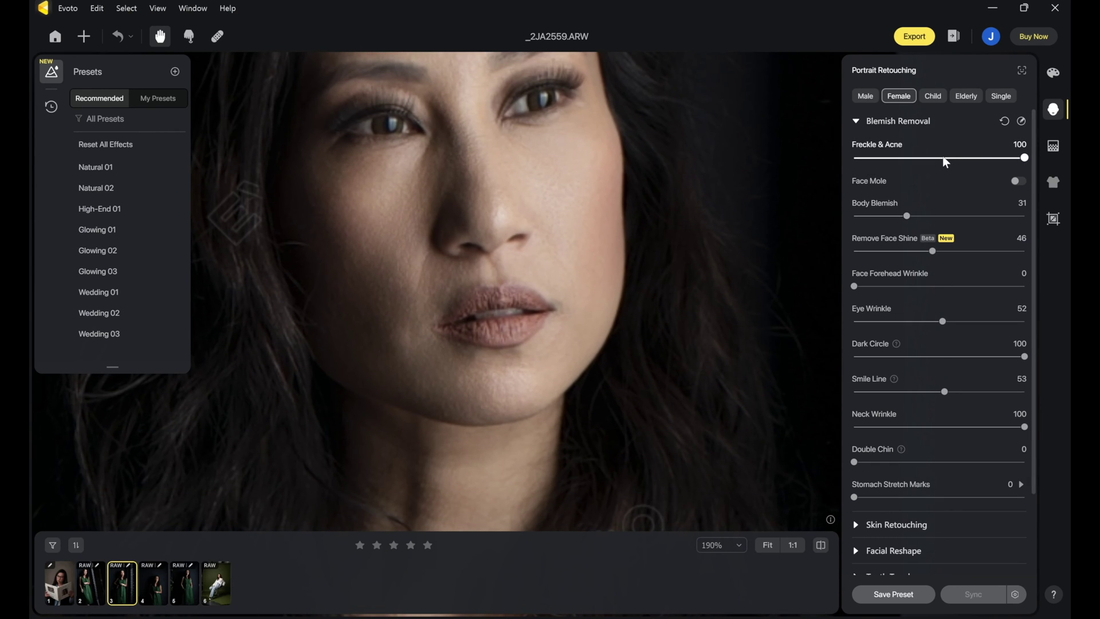
pyautogui.moveTo(932, 160); pyautogui.dragTo(936, 160)
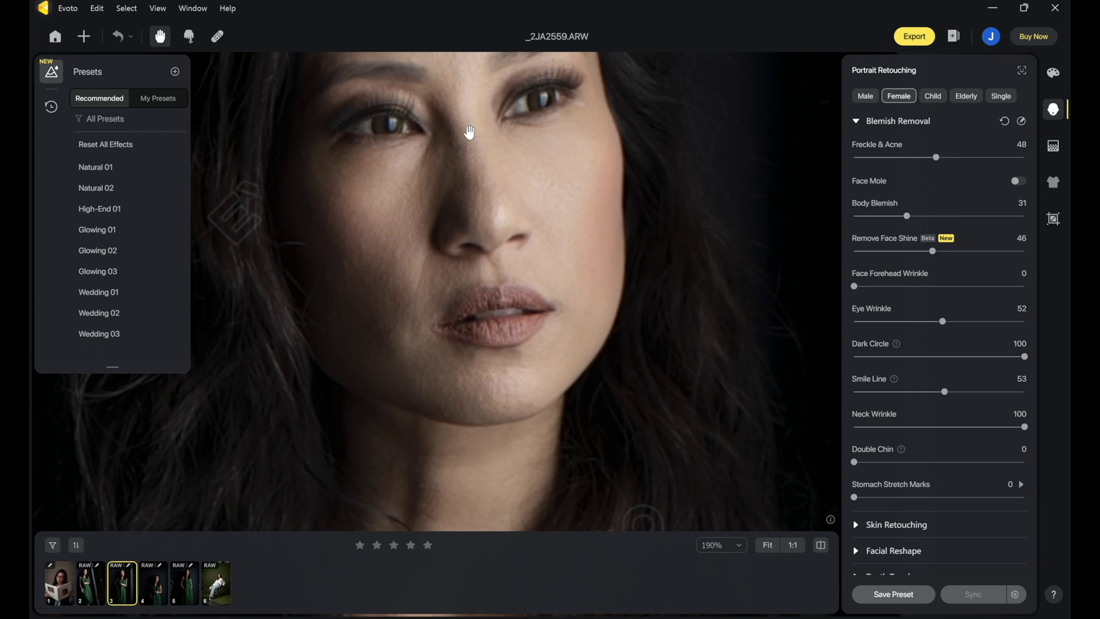
pyautogui.moveTo(469, 133); pyautogui.dragTo(479, 283)
pyautogui.scroll(-5, 490, 287)
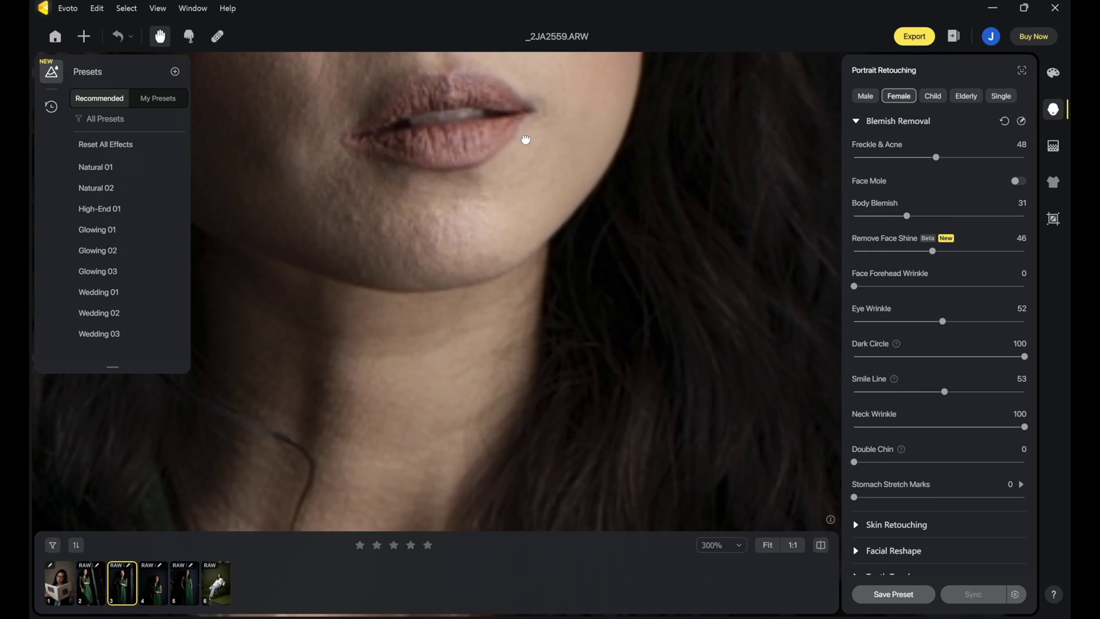
# Set Freckle & Acne to 51 on the smiling portrait in photo 2, trying 100 for comparison before returning to 51.
pyautogui.scroll(3, 393, 381)
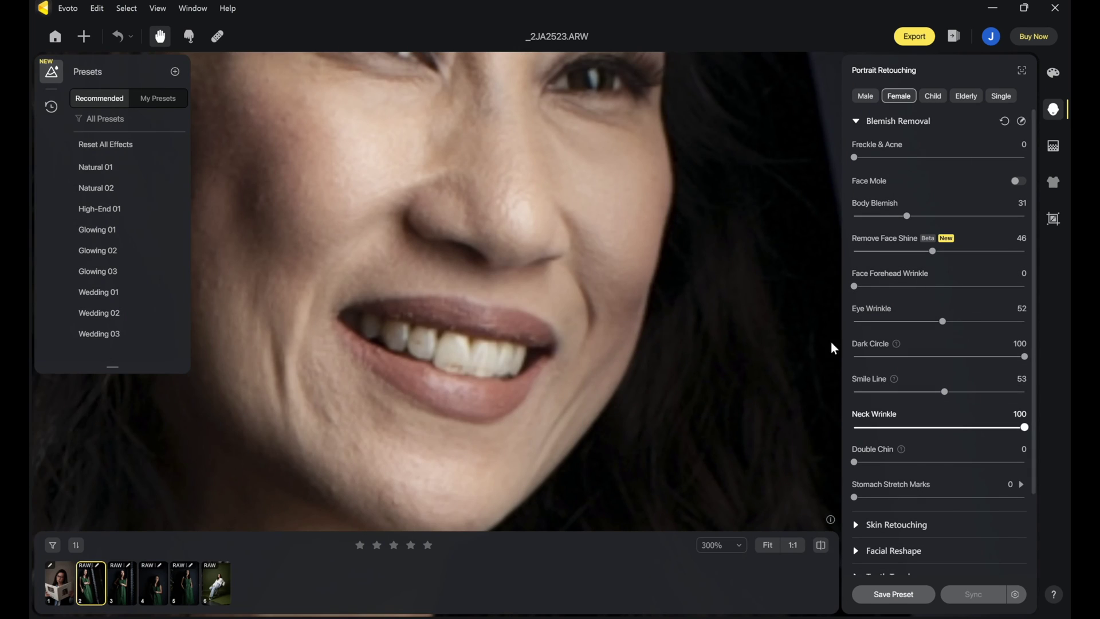
pyautogui.moveTo(610, 191); pyautogui.dragTo(720, 351)
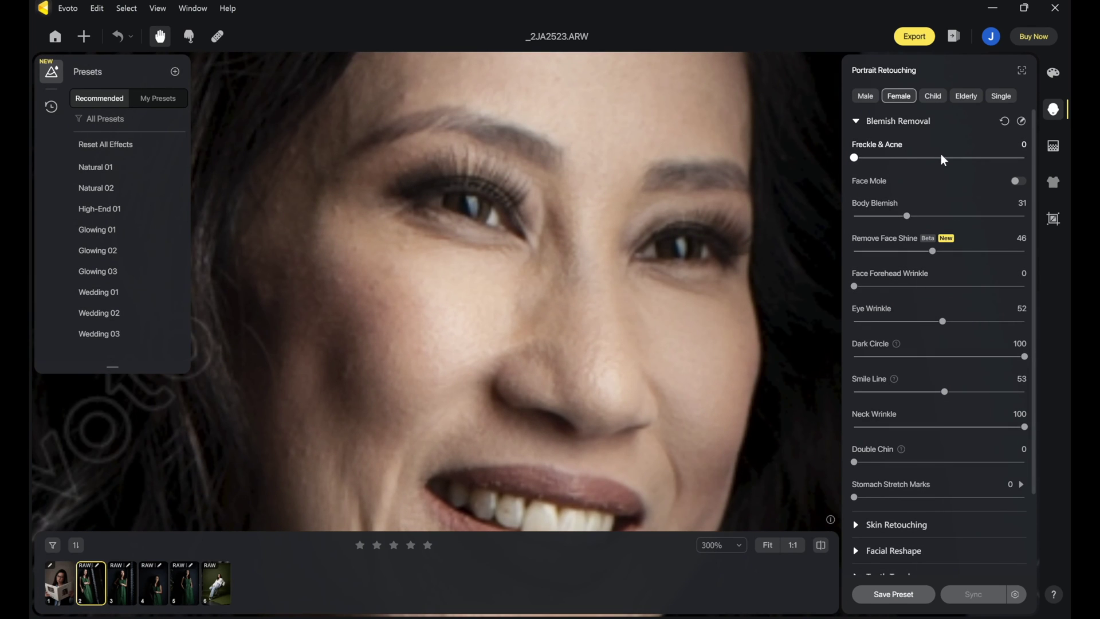
pyautogui.scroll(-3, 597, 261)
pyautogui.scroll(2, 599, 260)
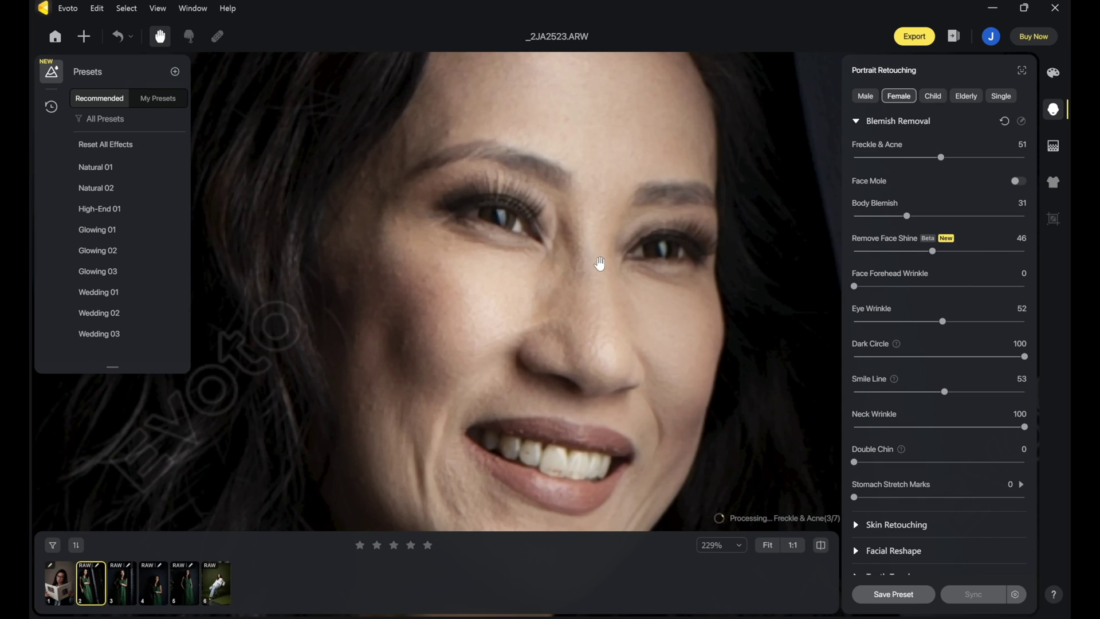
pyautogui.moveTo(609, 327); pyautogui.dragTo(580, 221)
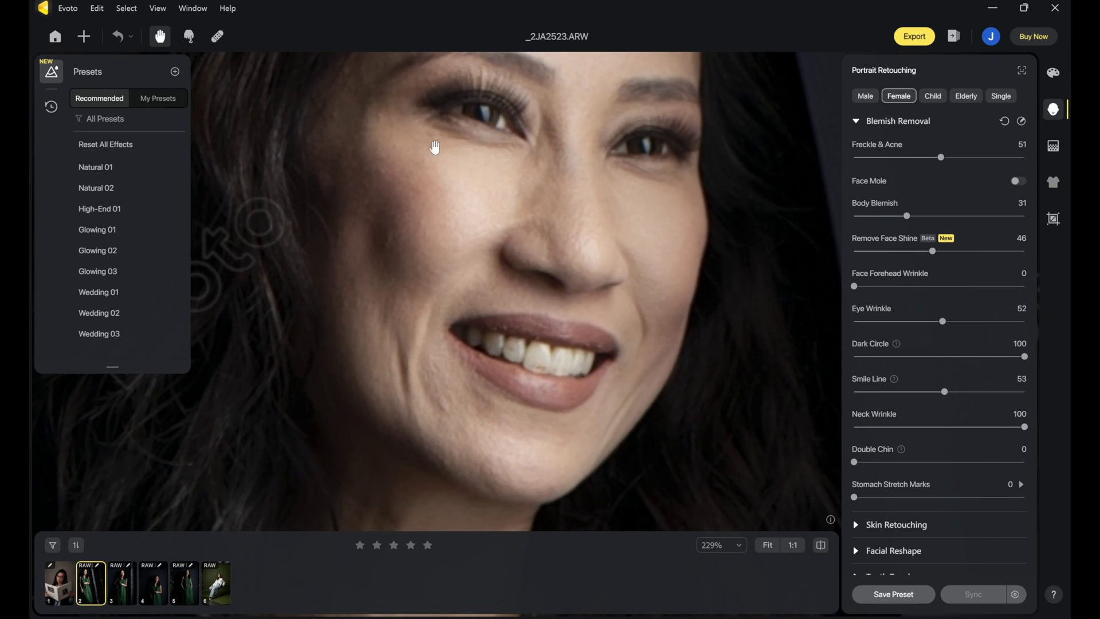
pyautogui.scroll(2, 544, 292)
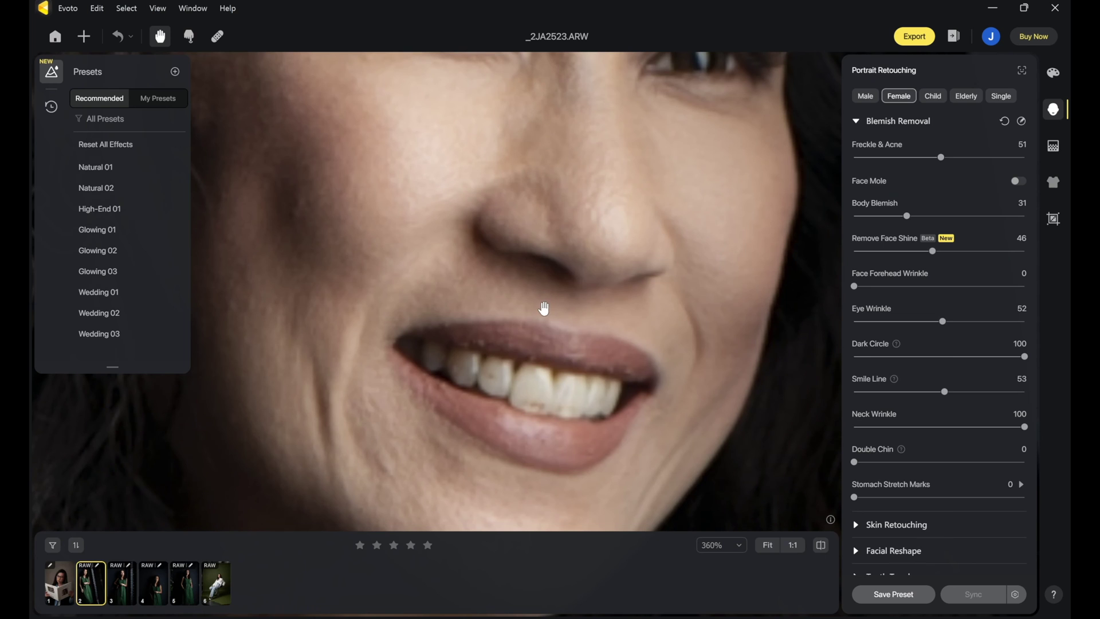
pyautogui.moveTo(471, 435); pyautogui.dragTo(467, 196)
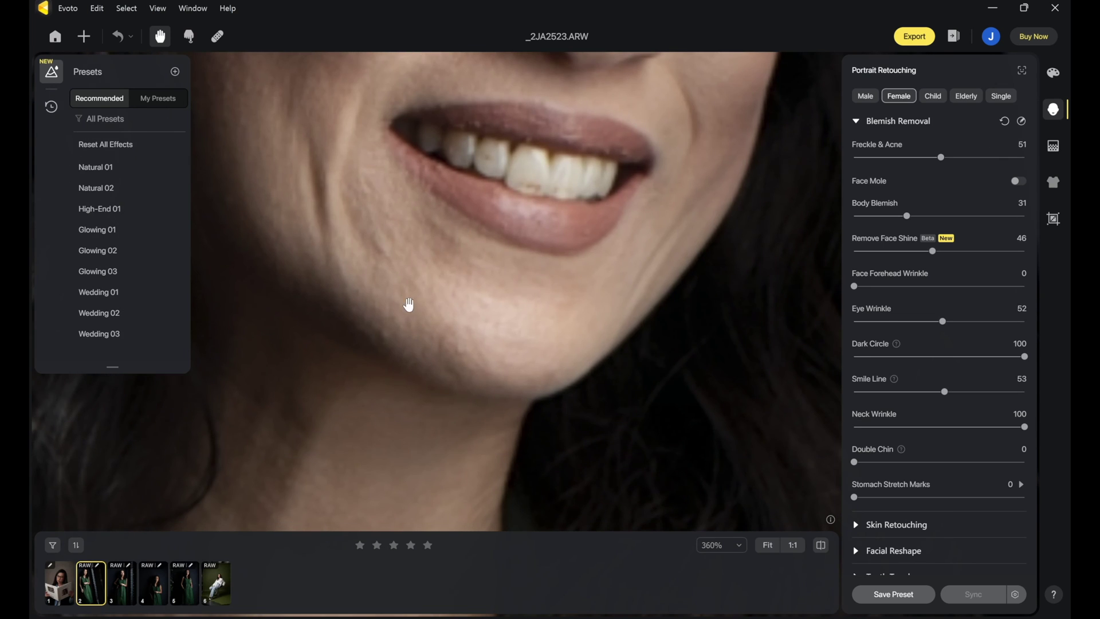
pyautogui.moveTo(941, 157); pyautogui.dragTo(1025, 157)
pyautogui.scroll(-5, 609, 211)
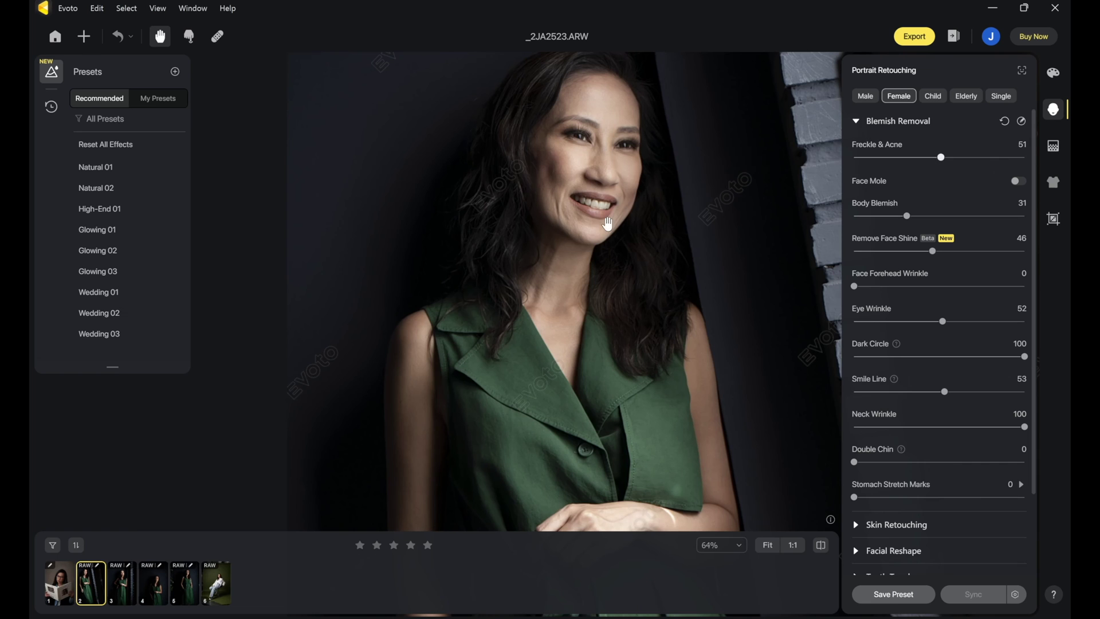
# Heal the small blemish just below the corner of the mouth on photo 2 with the Spot Healing Brush at size 2.6.
pyautogui.scroll(3, 609, 223)
pyautogui.moveTo(550, 201); pyautogui.dragTo(516, 277)
pyautogui.scroll(2, 519, 271)
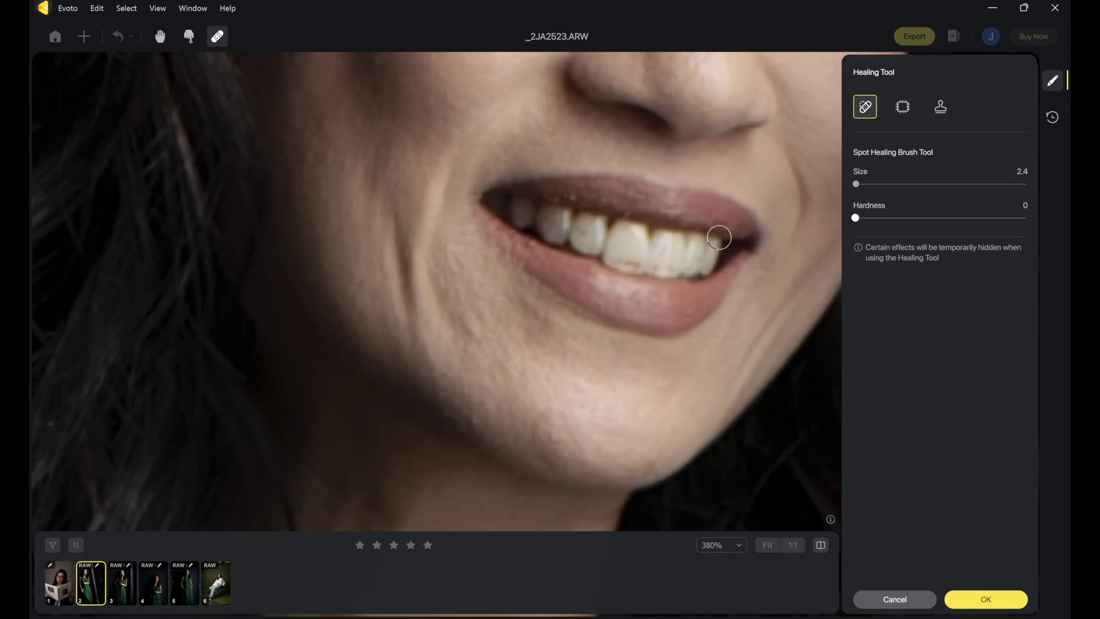
pyautogui.press(']')
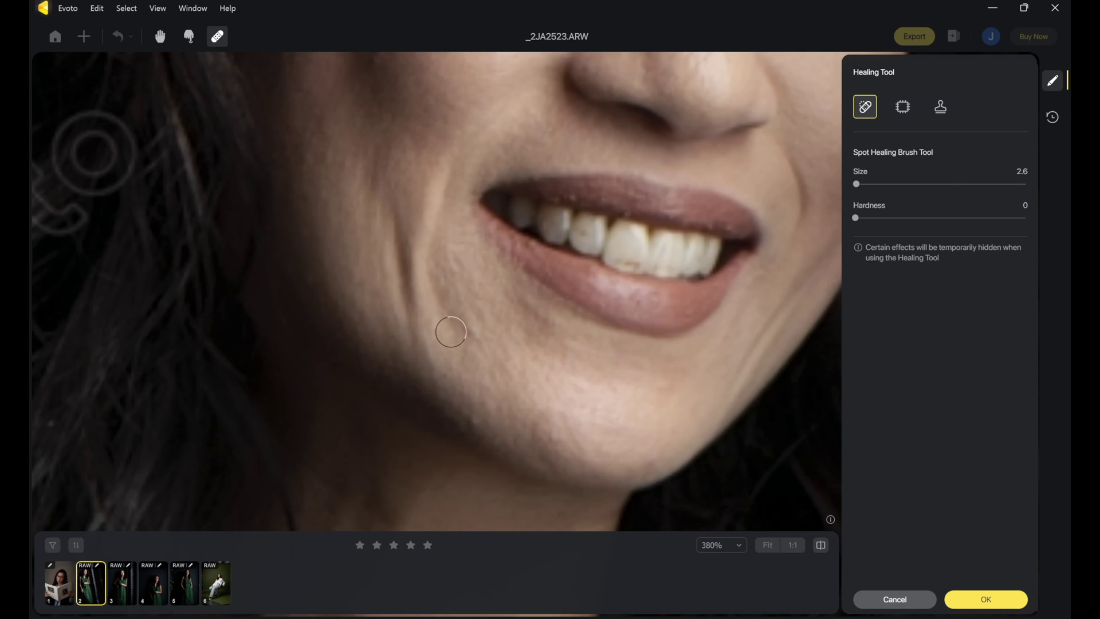
pyautogui.click(470, 324)
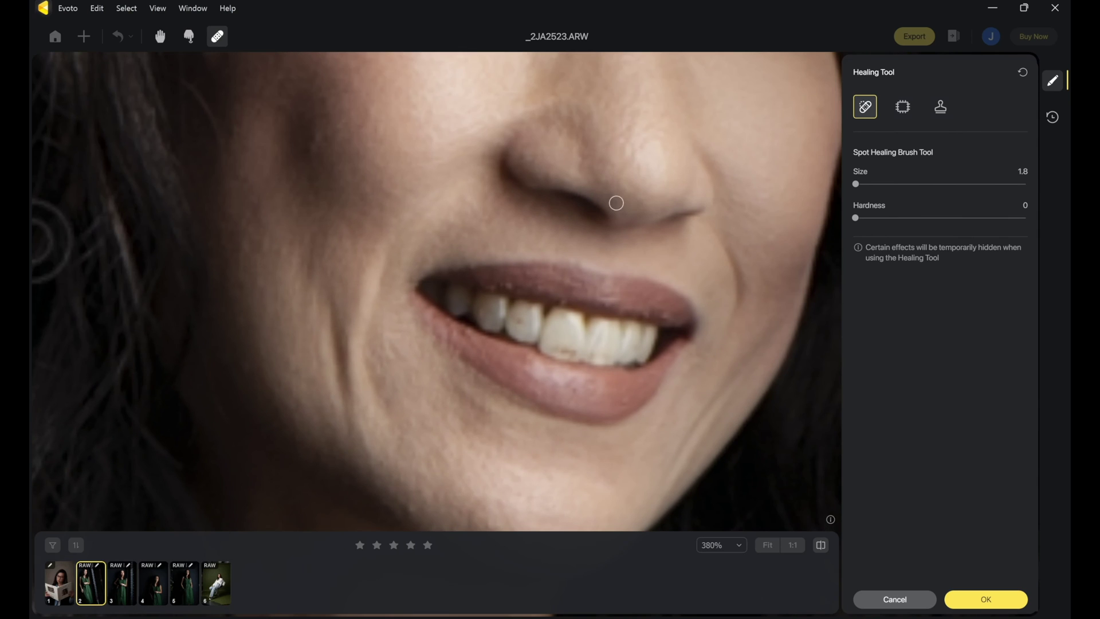
pyautogui.moveTo(594, 159)
pyautogui.mouseDown()
pyautogui.moveTo(508, 373)
pyautogui.moveTo(516, 395)
pyautogui.mouseUp()
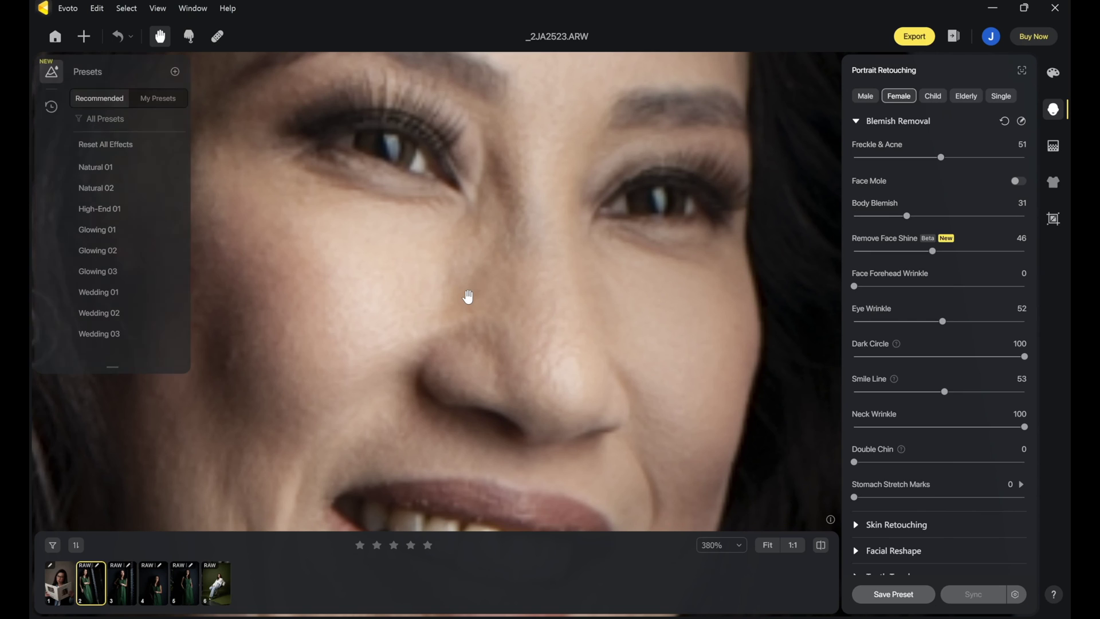
# Select photos 2 to 5 and sync the updated retouching from photo 2 to photos 3 to 5.
pyautogui.hotkey('ctrl', '0')
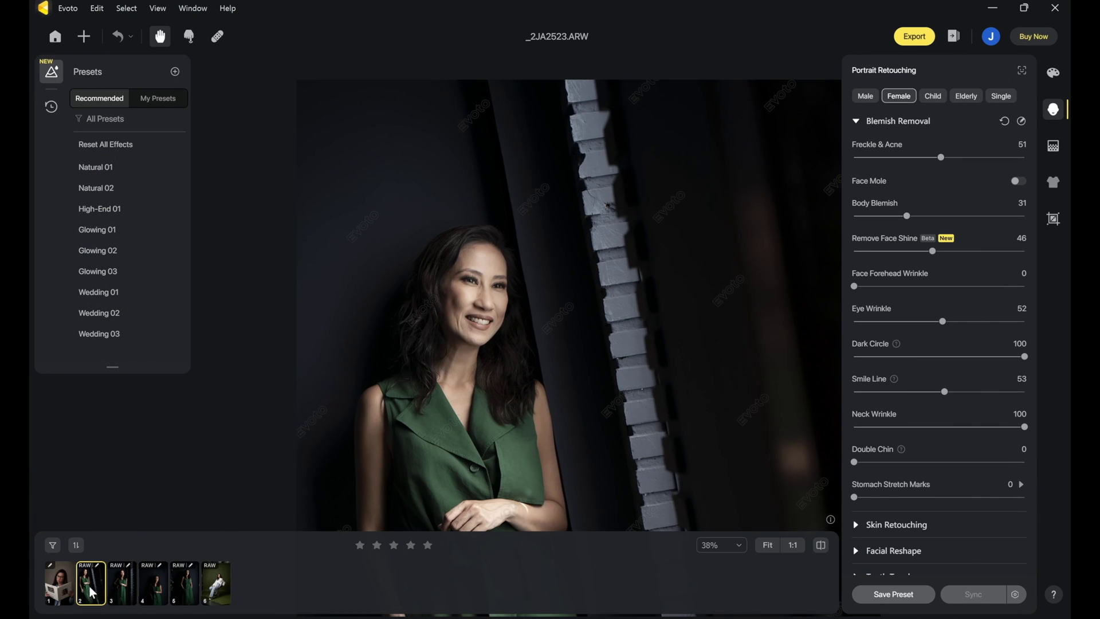
pyautogui.keyDown('shift'); pyautogui.click(191, 585); pyautogui.keyUp('shift')
pyautogui.click(965, 598)
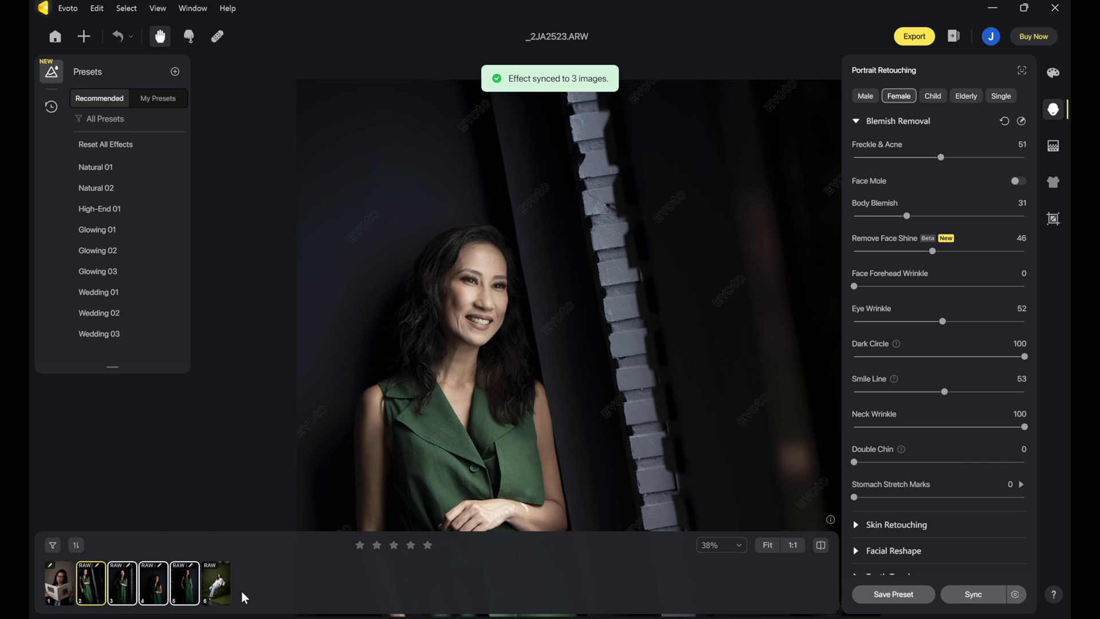
# Examine the synced retouching on photo 3 up close, checking the eyes, forehead, nose, cheeks and mouth.
pyautogui.click(140, 580)
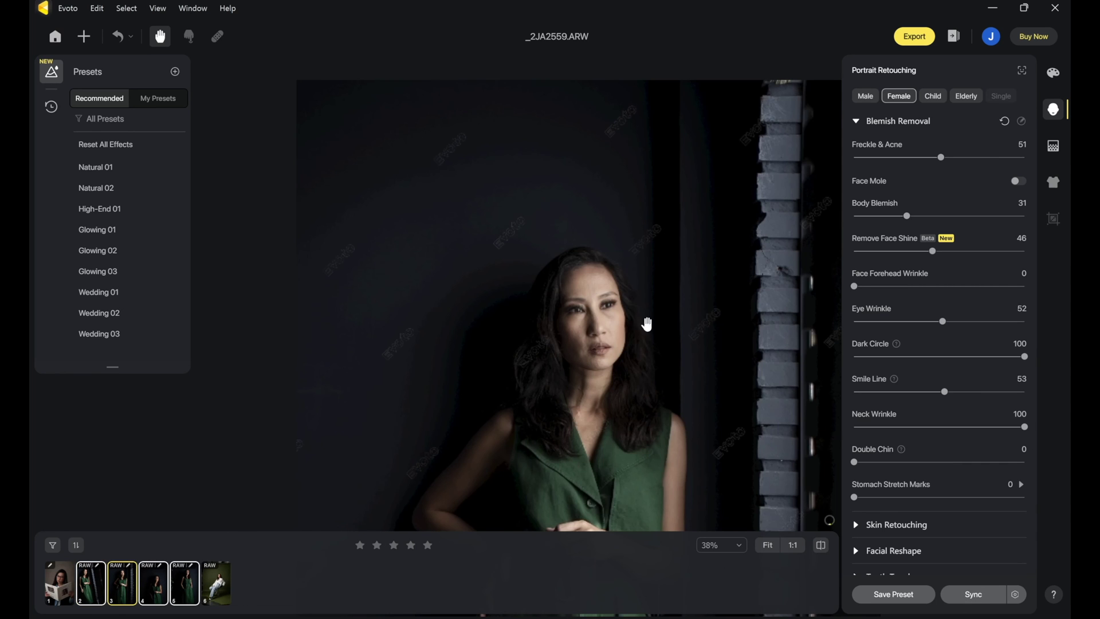
pyautogui.scroll(10, 647, 325)
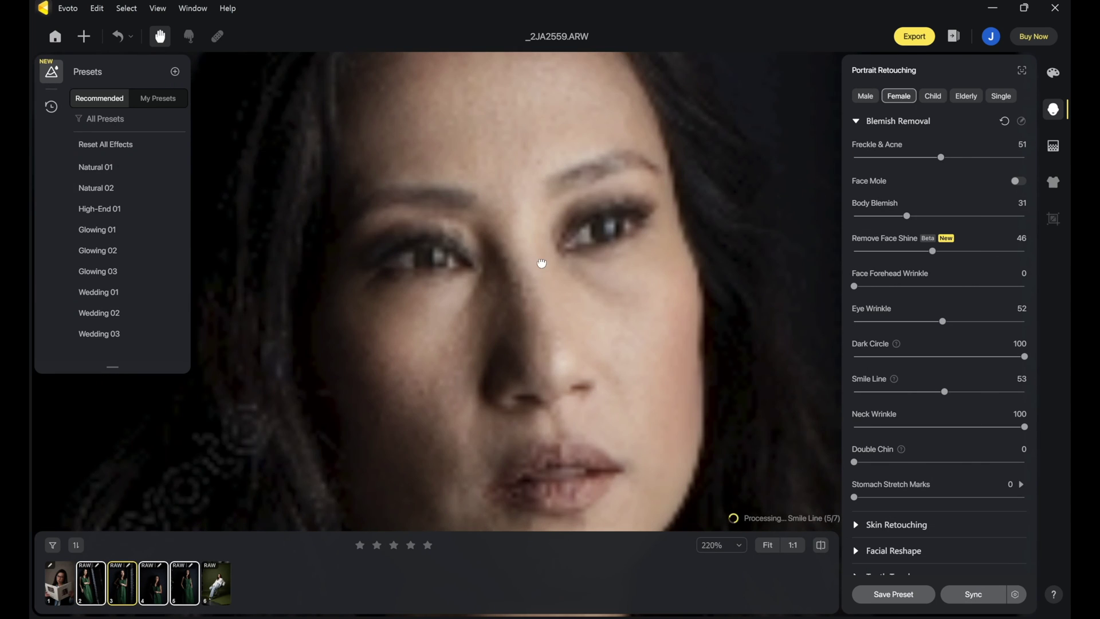
pyautogui.moveTo(514, 201); pyautogui.dragTo(572, 210)
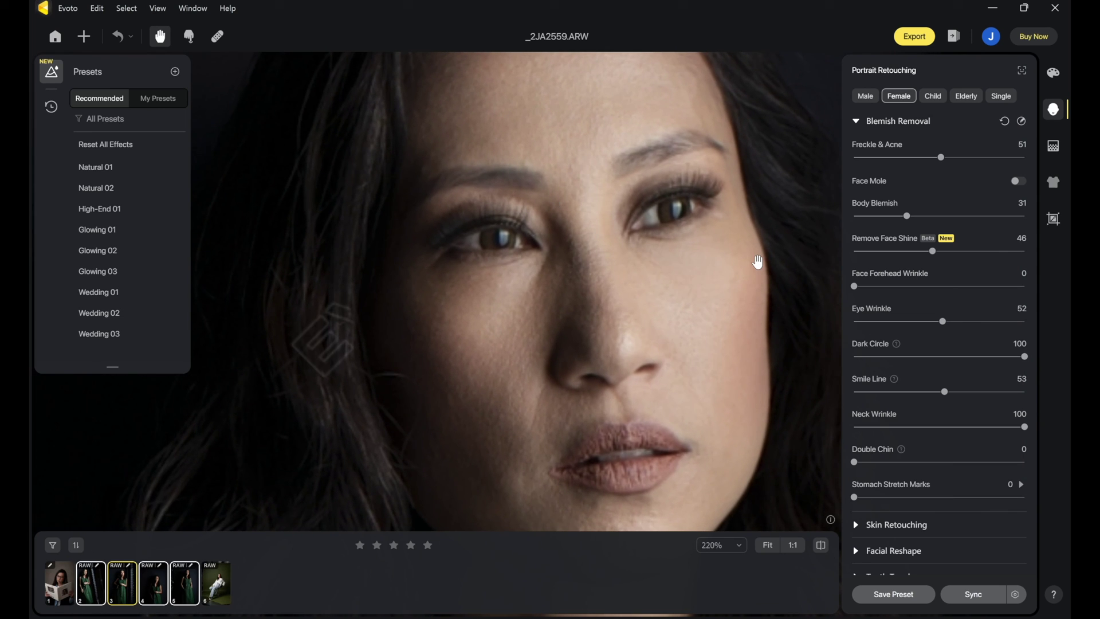
pyautogui.scroll(3, 756, 260)
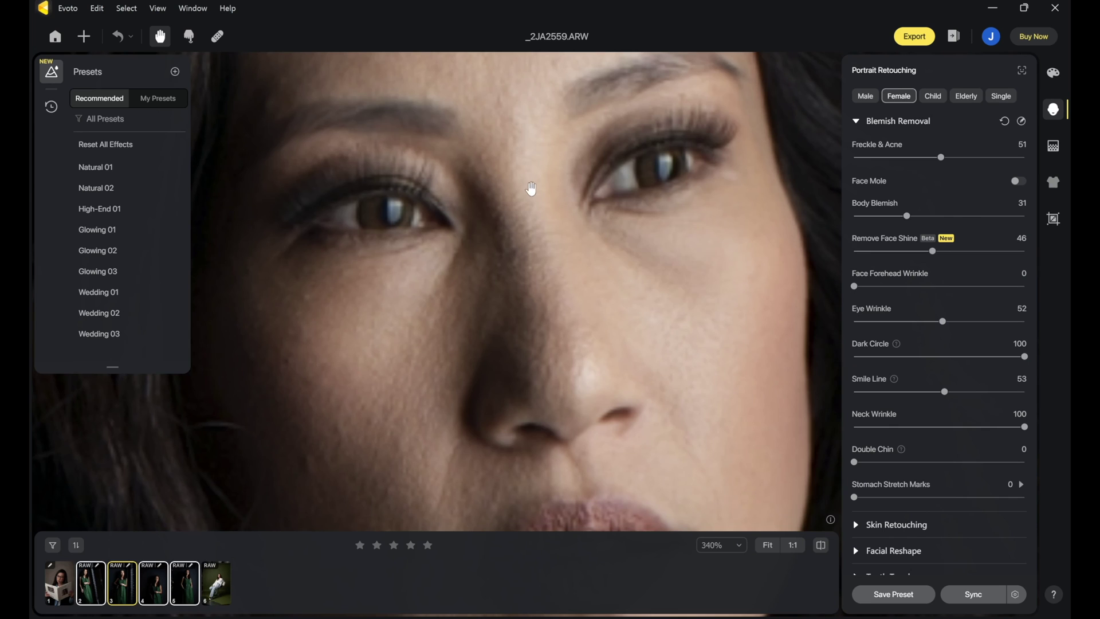
pyautogui.moveTo(531, 188); pyautogui.dragTo(631, 418)
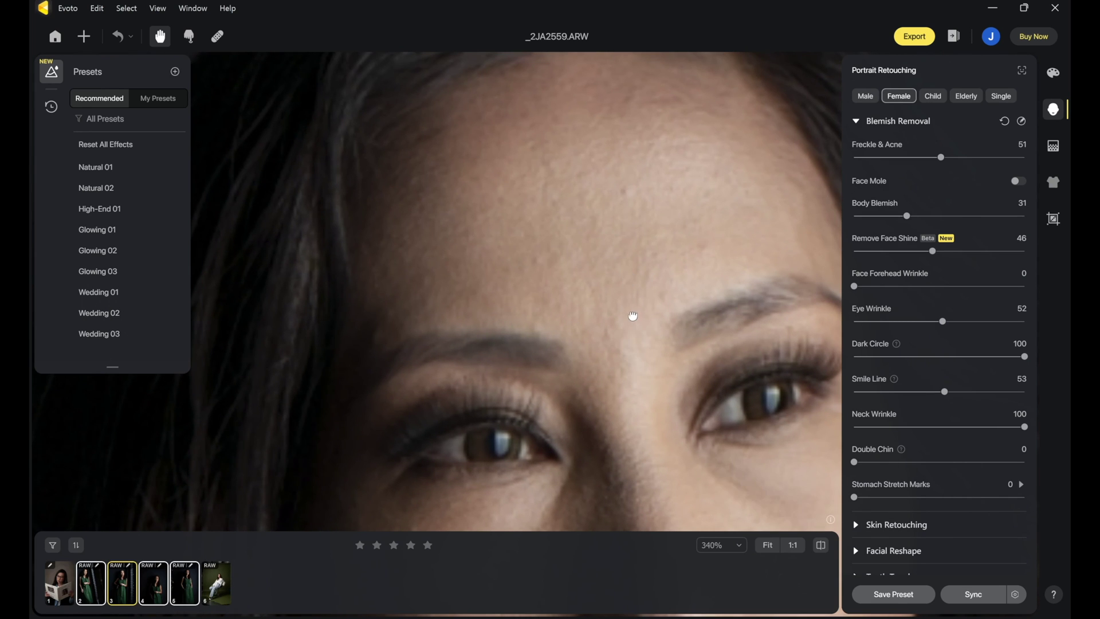
pyautogui.moveTo(633, 317); pyautogui.dragTo(568, 101)
pyautogui.moveTo(602, 360); pyautogui.dragTo(583, 196)
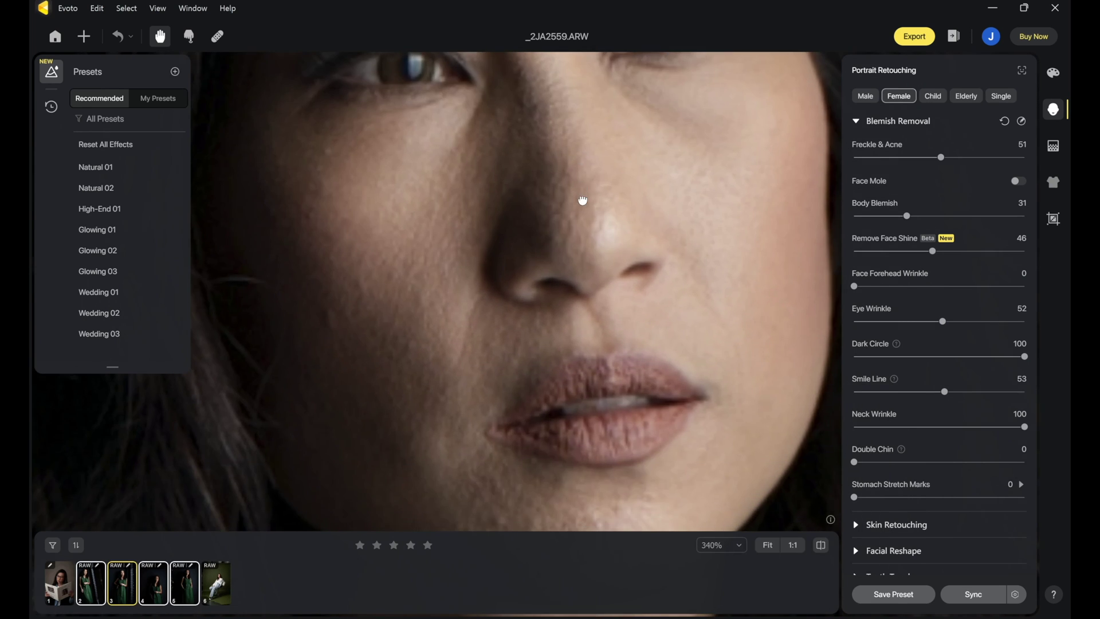